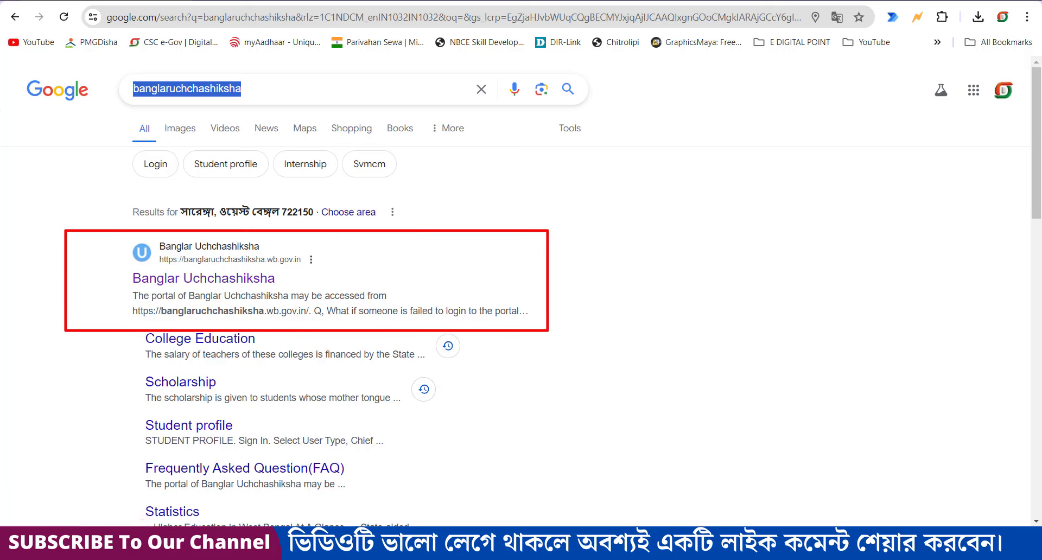
Open the Banglar Uchchashiksha site from the search results and go to its Centralised Admission Portal
left_click(204, 278)
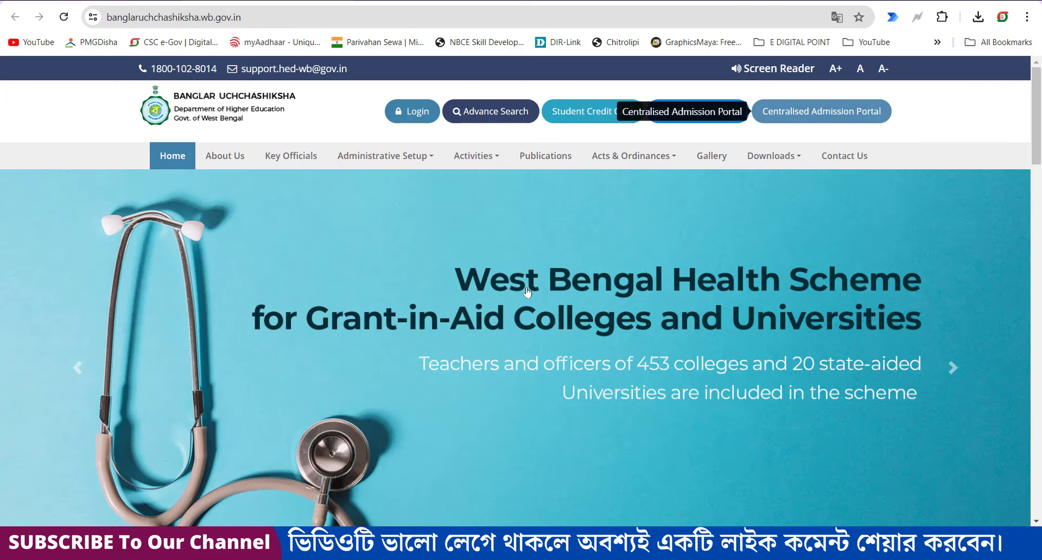
scroll(305, 316, "down", 6)
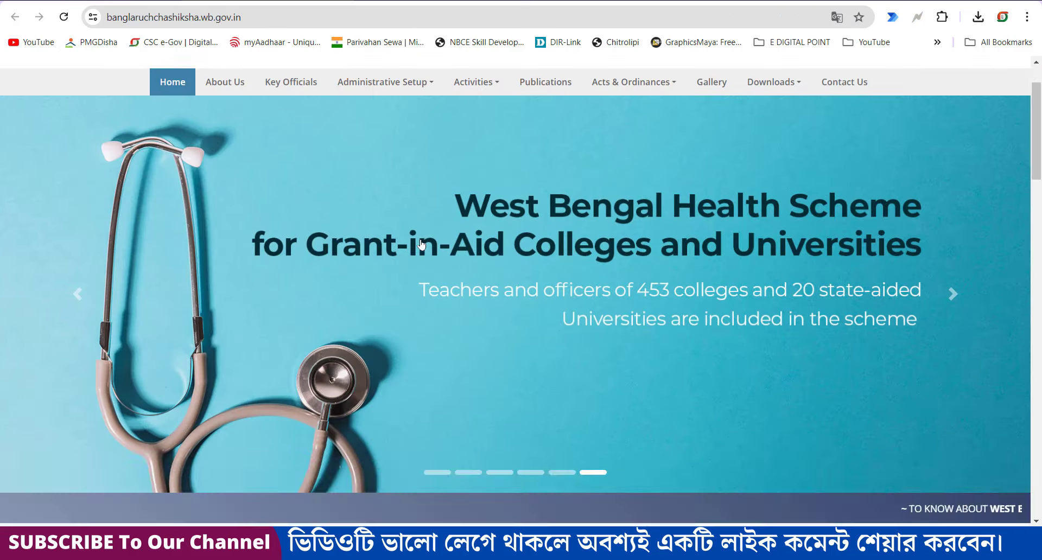
scroll(496, 308, "up", 6)
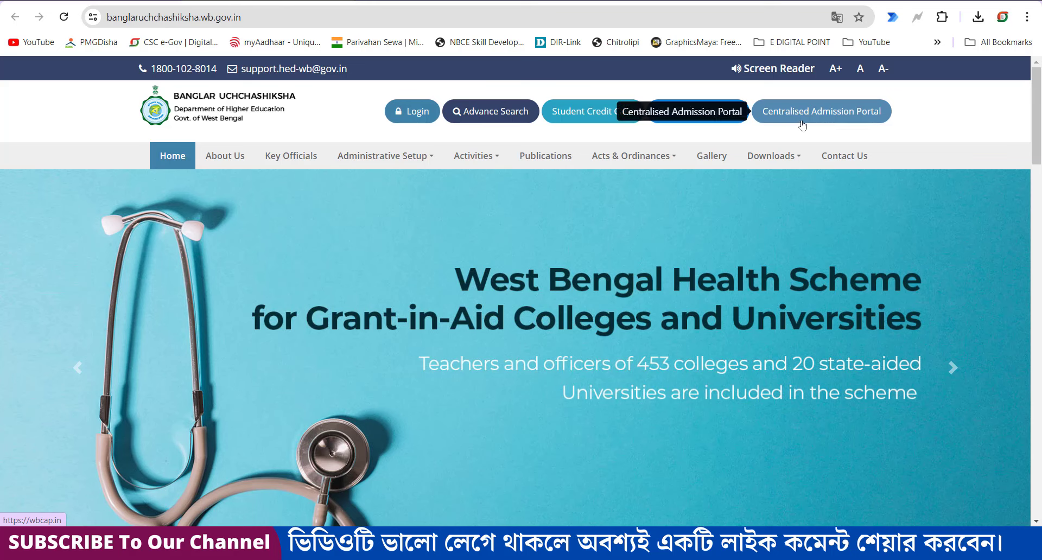
left_click(863, 114)
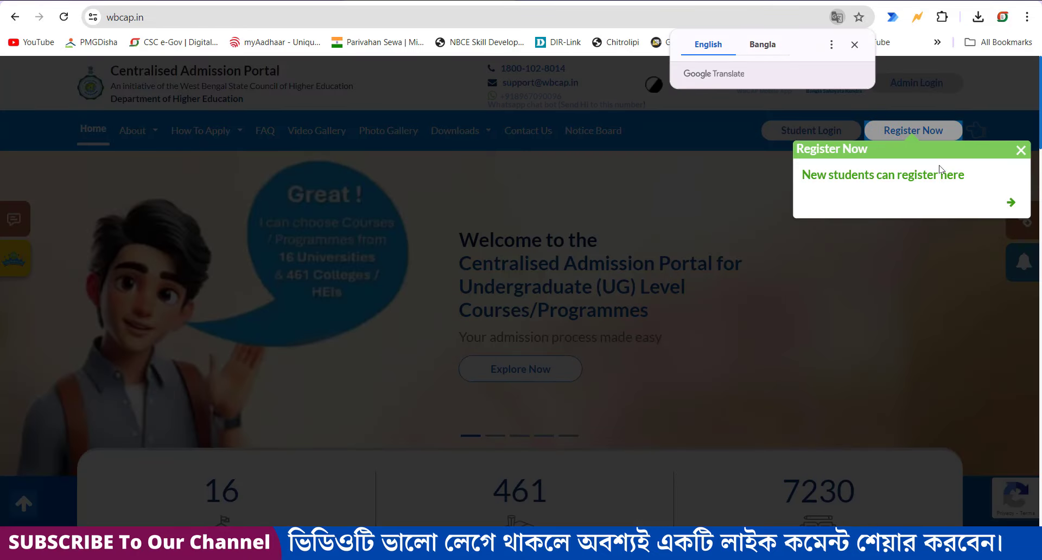
left_click(1020, 151)
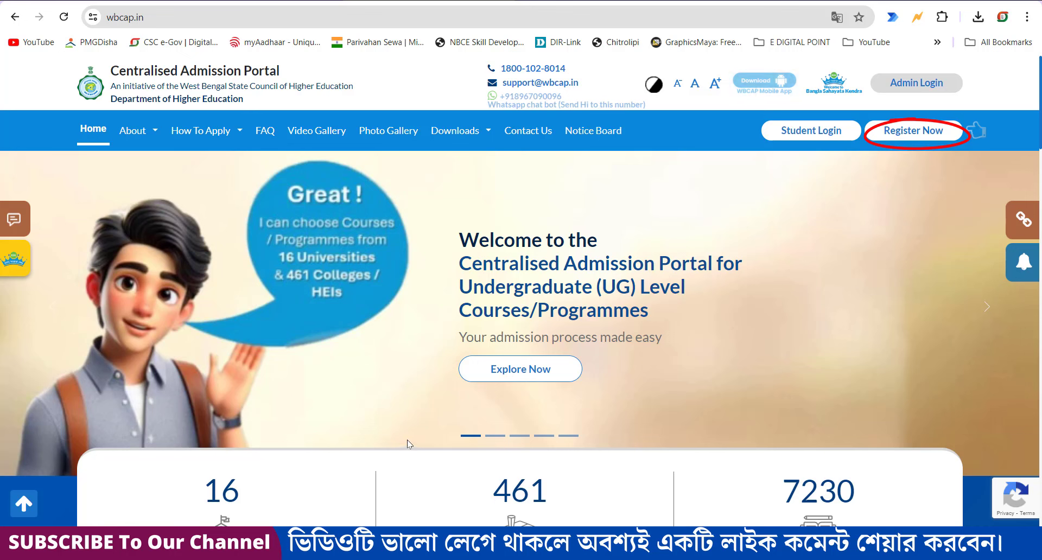
Start a new student registration with the applicant's mobile number and e-mail address, and proceed to the personal information form
left_click(913, 136)
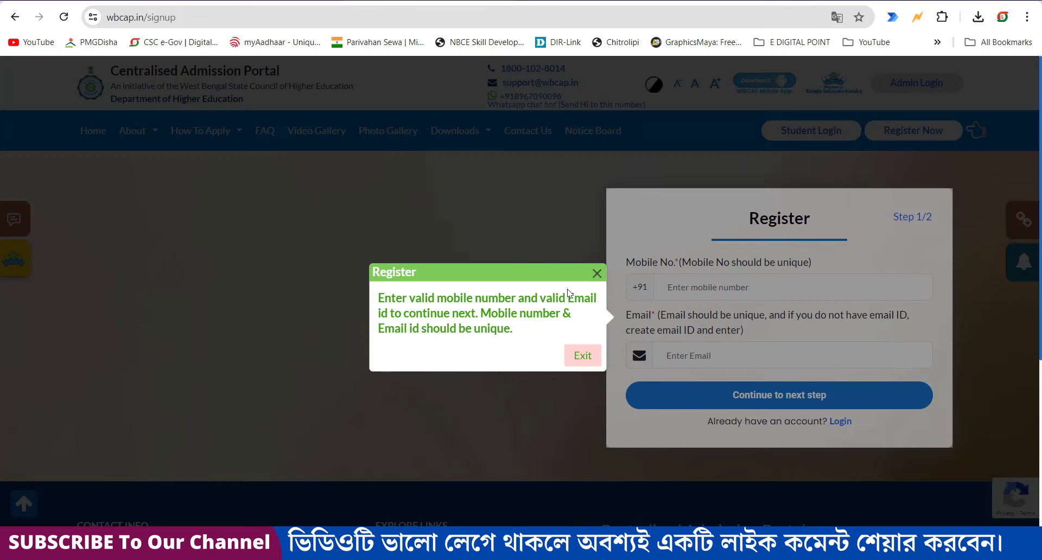
left_click(597, 274)
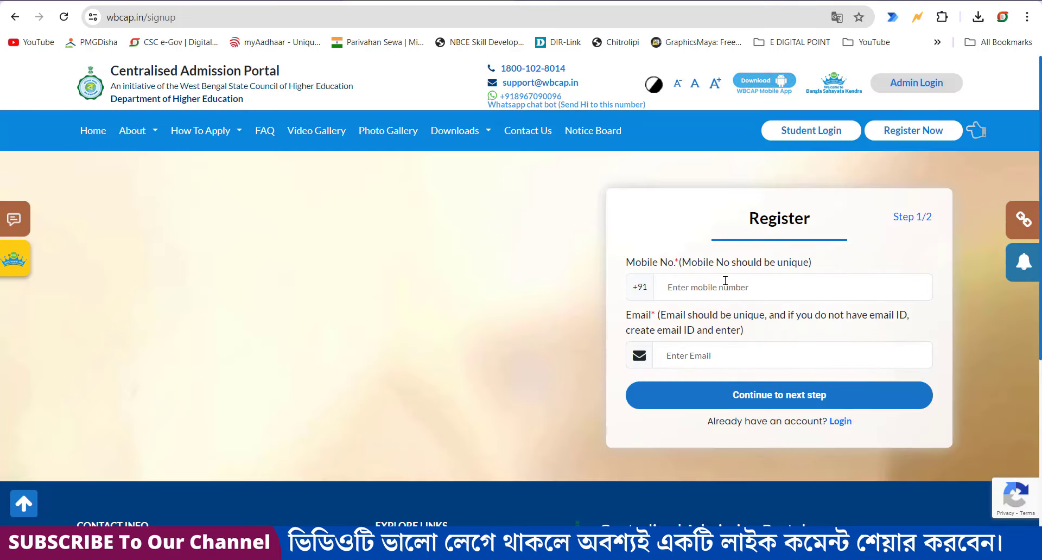
left_click(725, 282)
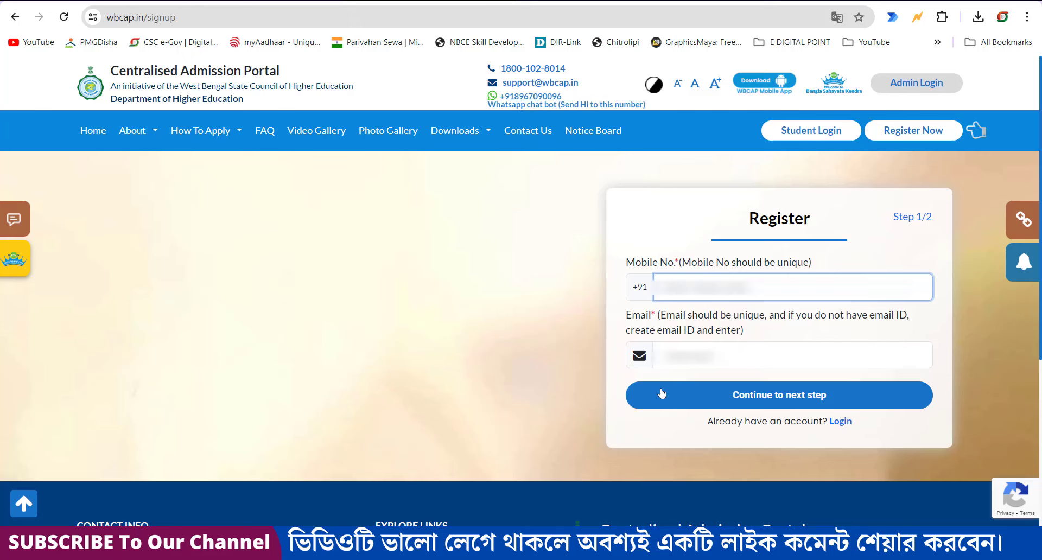
left_click(791, 401)
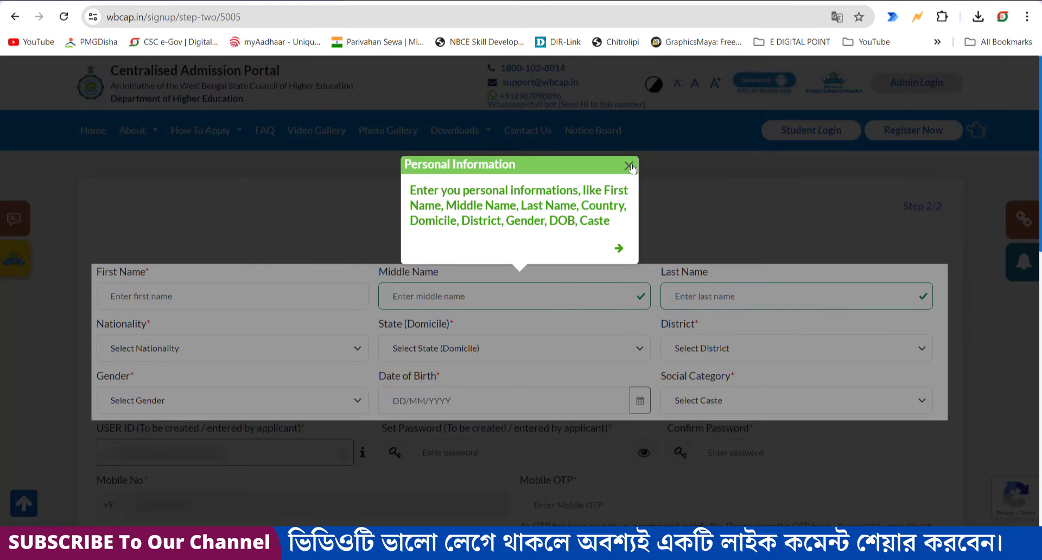
left_click(632, 168)
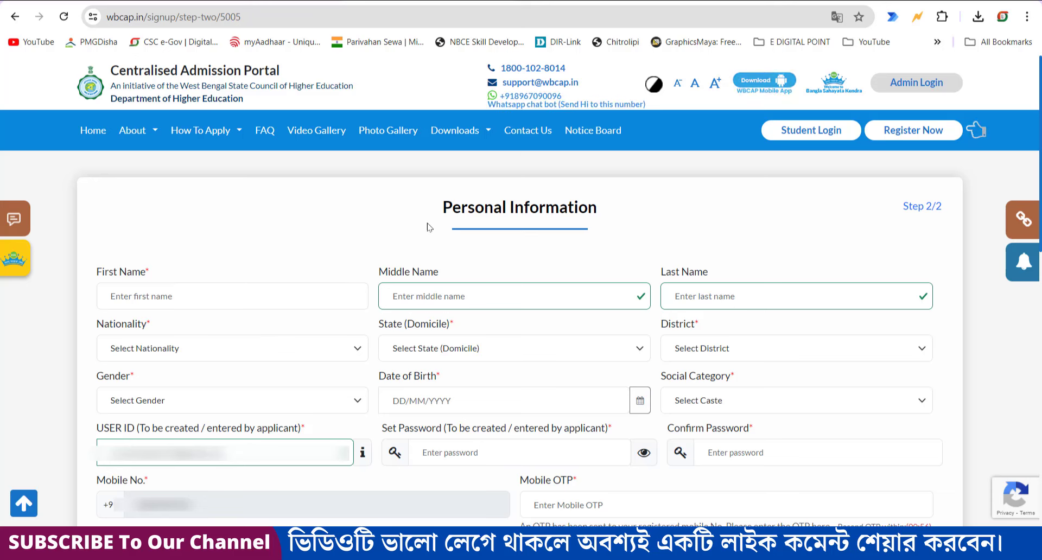
left_click_drag(434, 212, 628, 191)
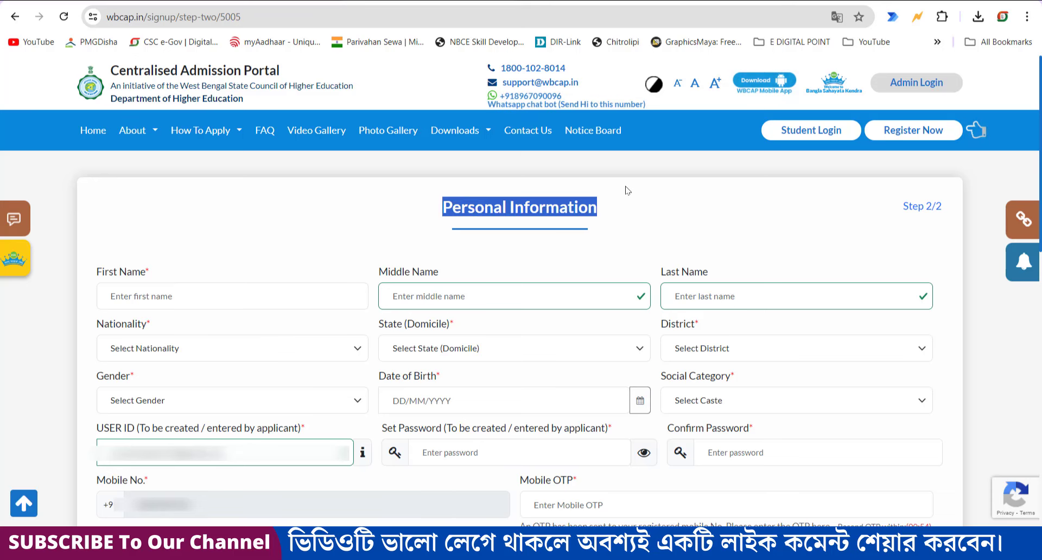
scroll(374, 272, "down", 2)
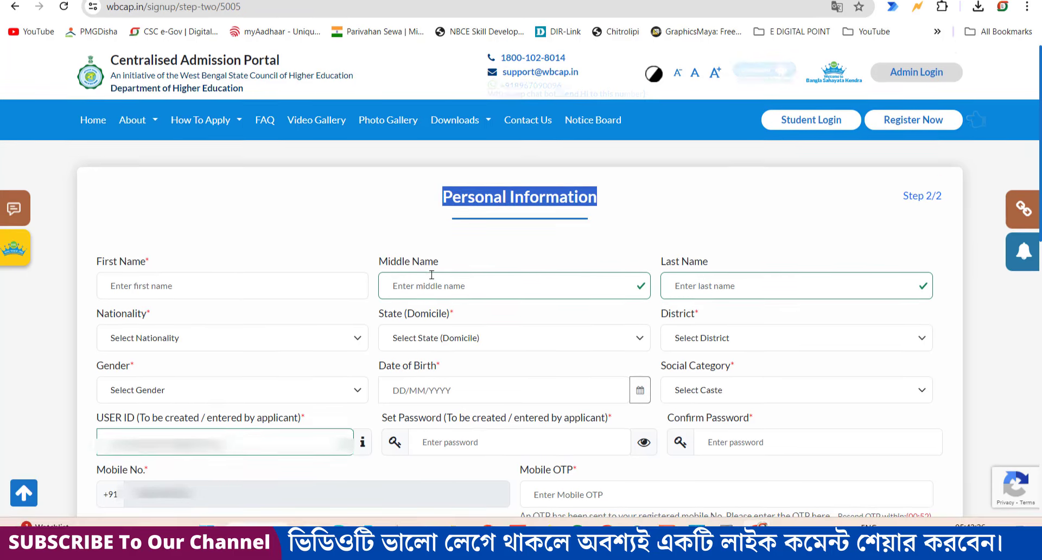
scroll(446, 265, "up", 1)
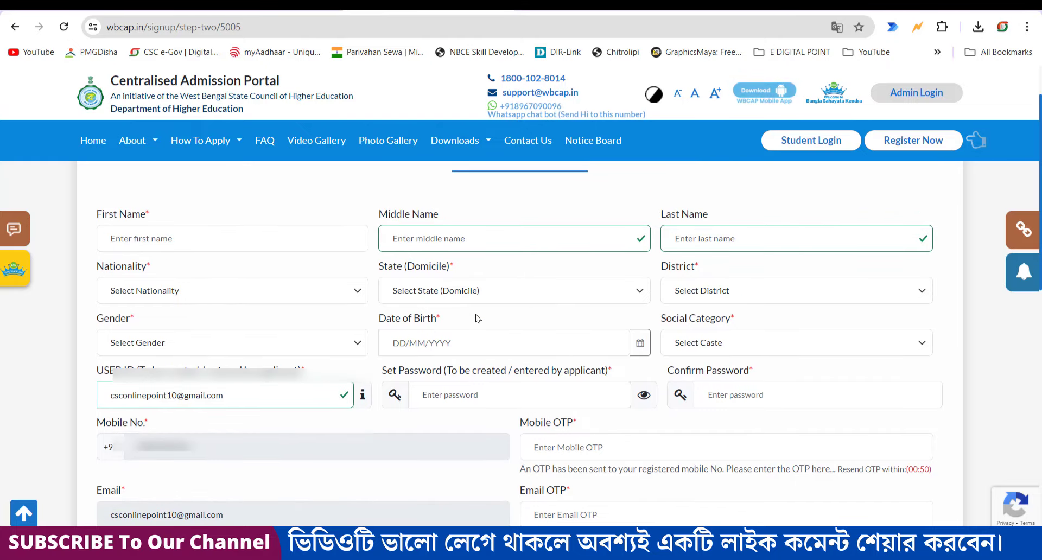
Set the domicile state to West Bengal and the district to Dakshin Dinajpur
left_click(478, 291)
scroll(451, 339, "down", 5)
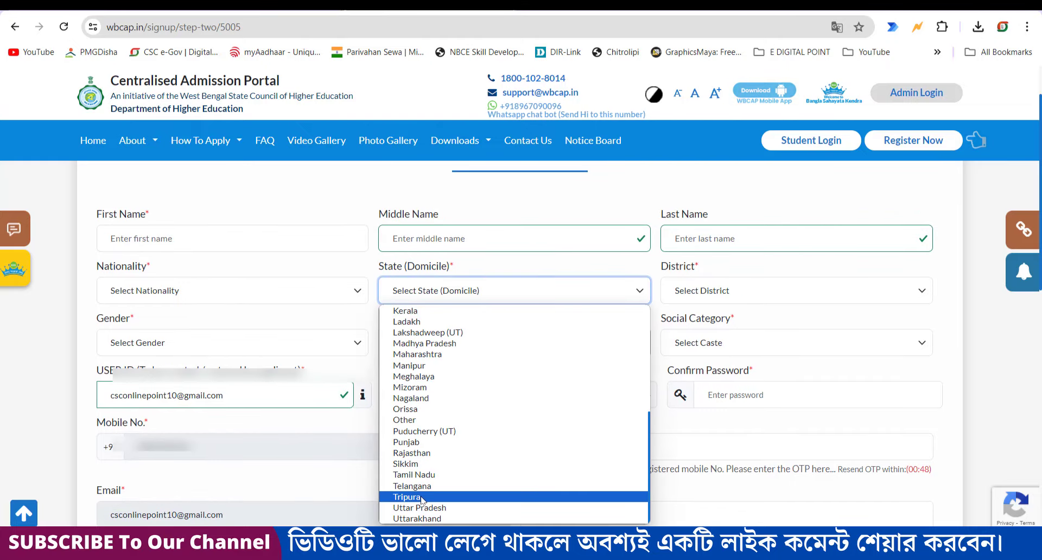
scroll(429, 391, "up", 5)
left_click(418, 325)
left_click(721, 300)
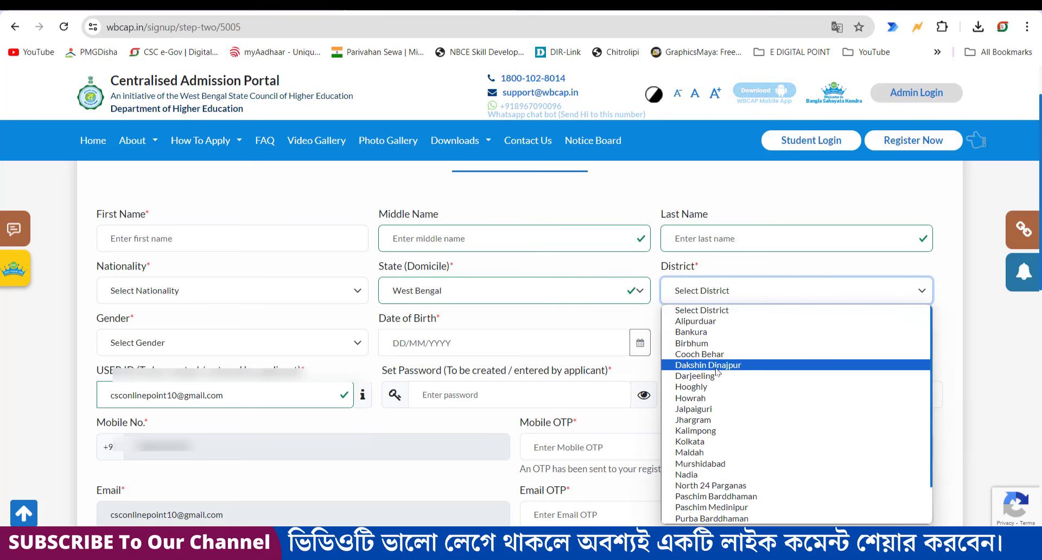
left_click(715, 366)
Set the nationality to Indian, the domicile state to West Bengal and the district to Cooch Behar
left_click(202, 299)
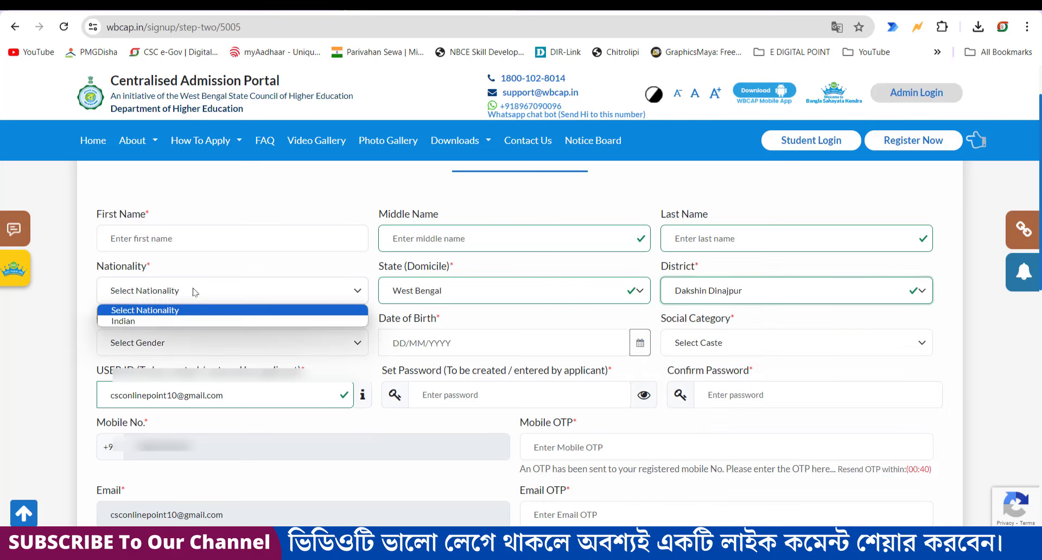
left_click(154, 324)
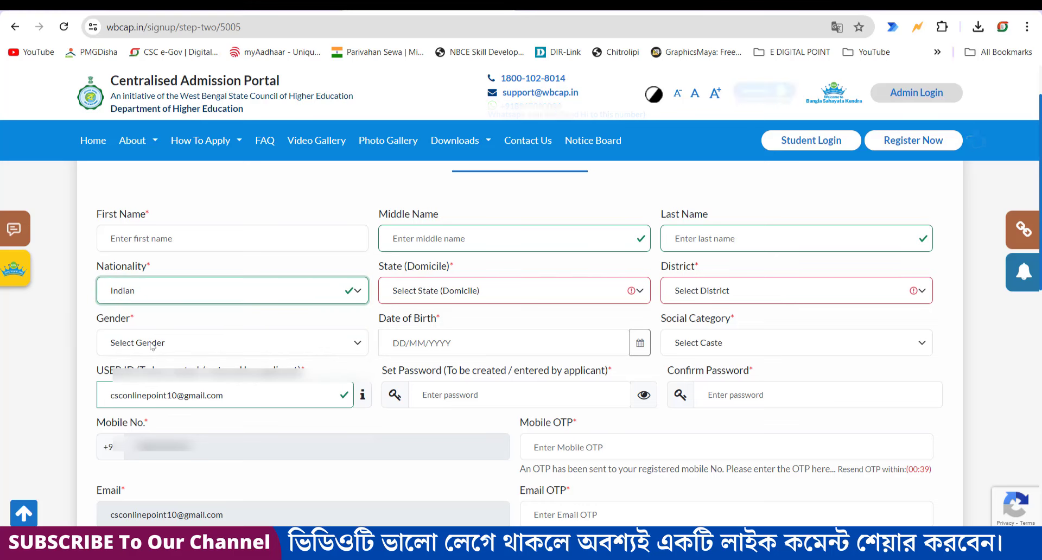
left_click(455, 294)
scroll(434, 488, "down", 5)
scroll(434, 510, "up", 5)
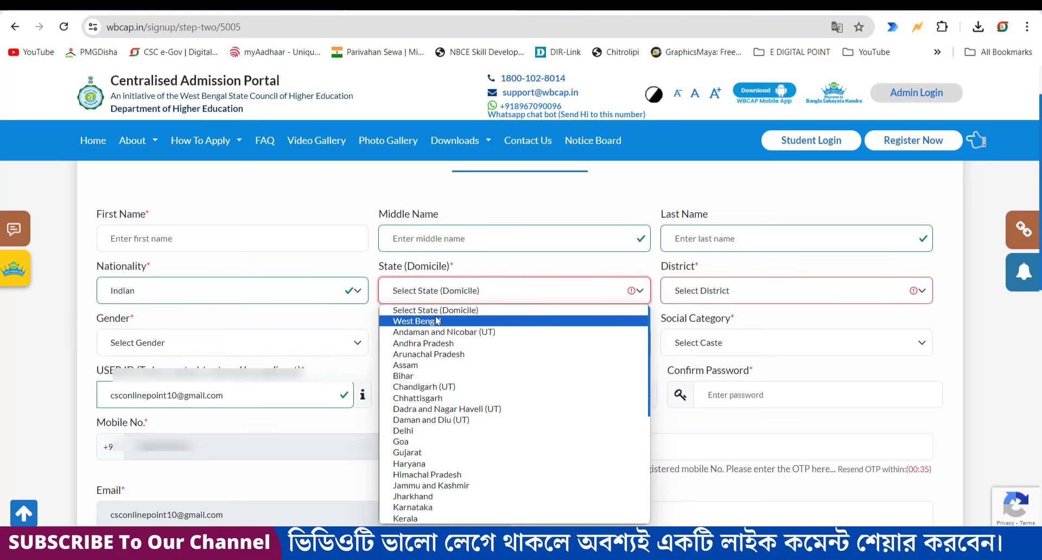
left_click(437, 321)
Set the applicant's gender to Male and the social category to OBC-A - WB
left_click(182, 348)
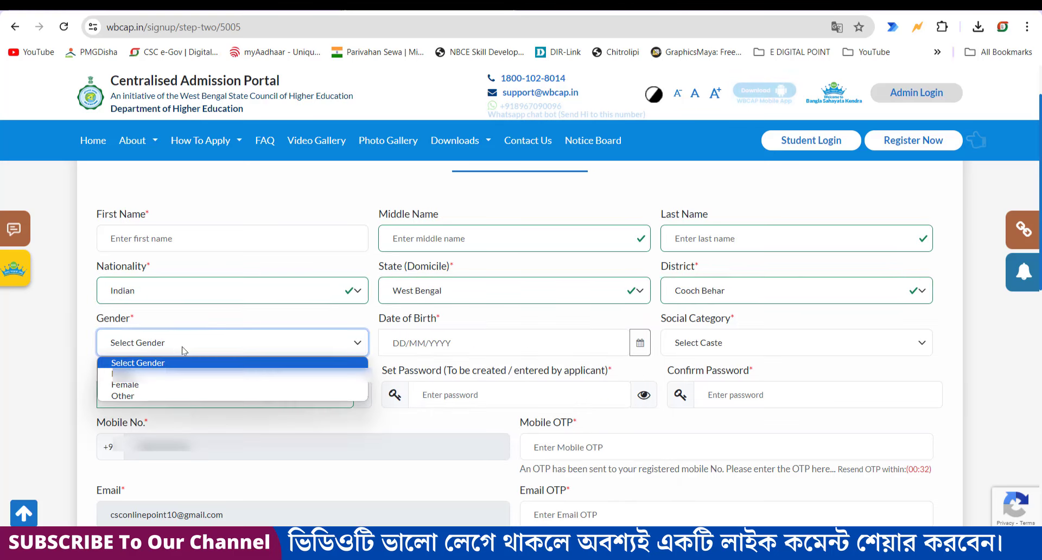
left_click(155, 377)
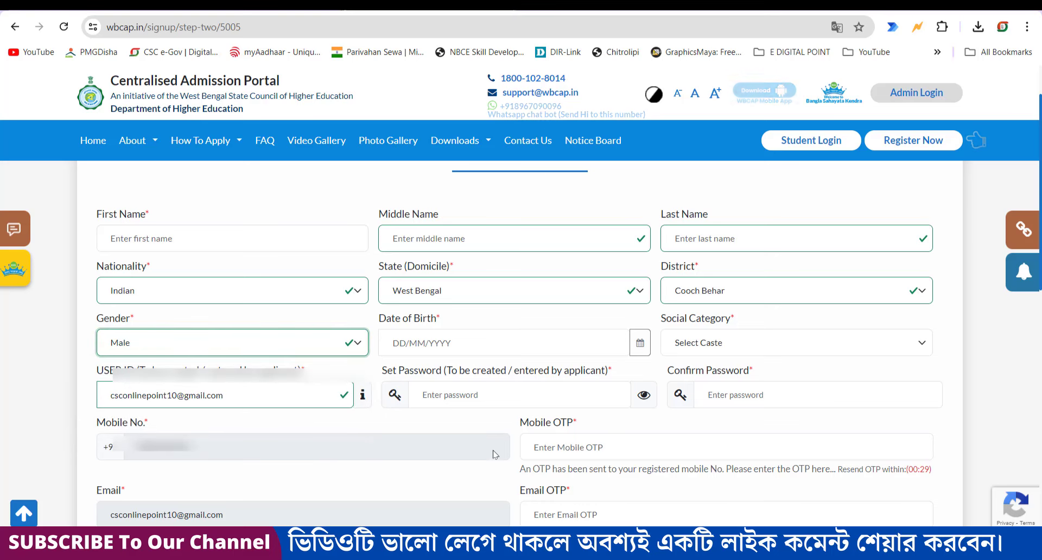
left_click(525, 167)
left_click(730, 341)
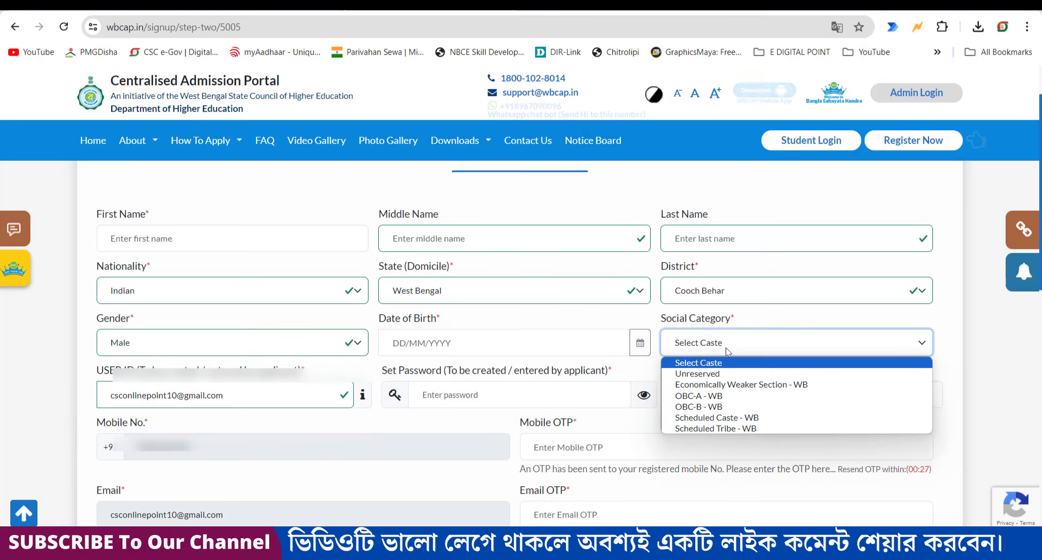
left_click(721, 400)
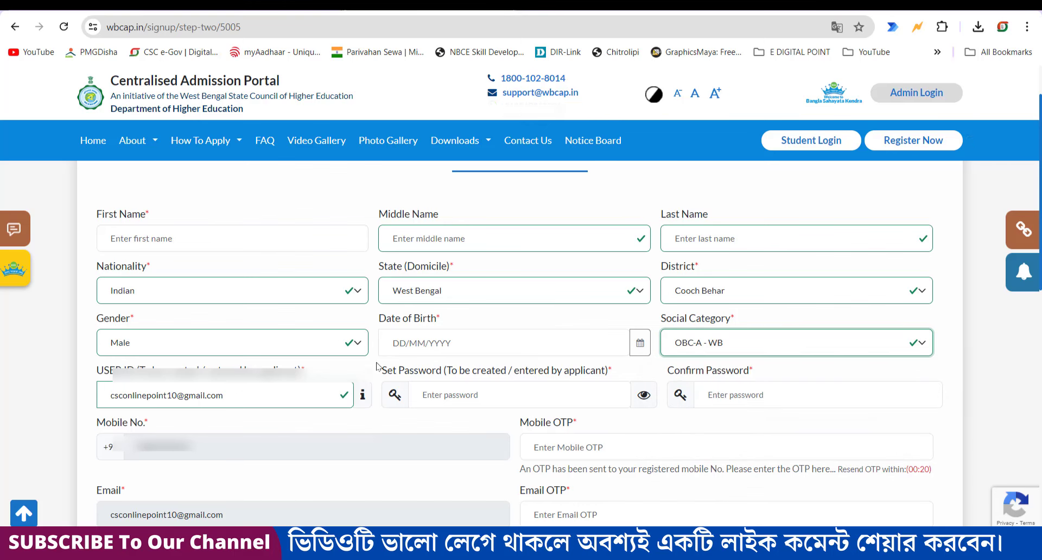
left_click(200, 399)
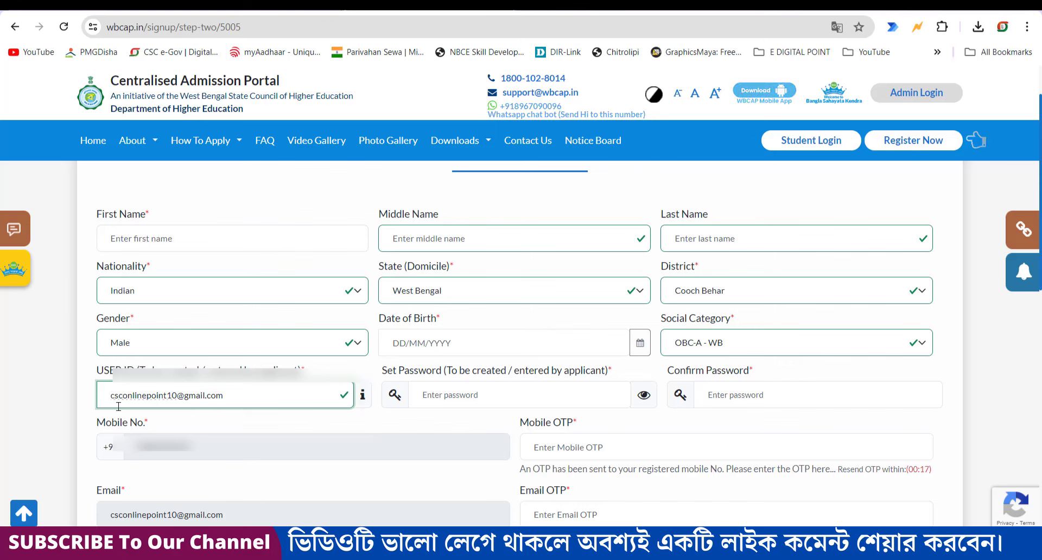
triple_click(138, 395)
key("ctrl+c")
left_click(476, 385)
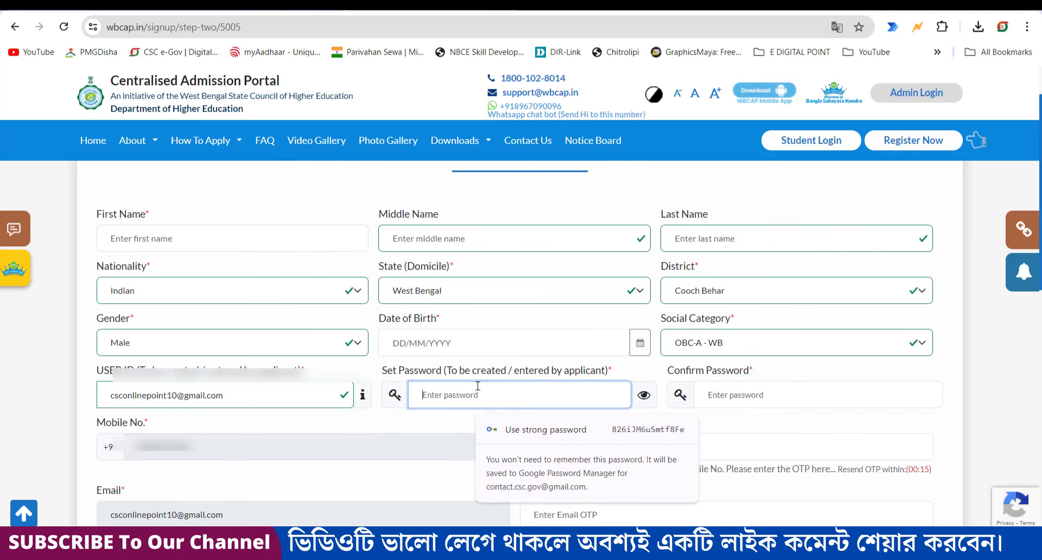
left_click(720, 393)
left_click(500, 389)
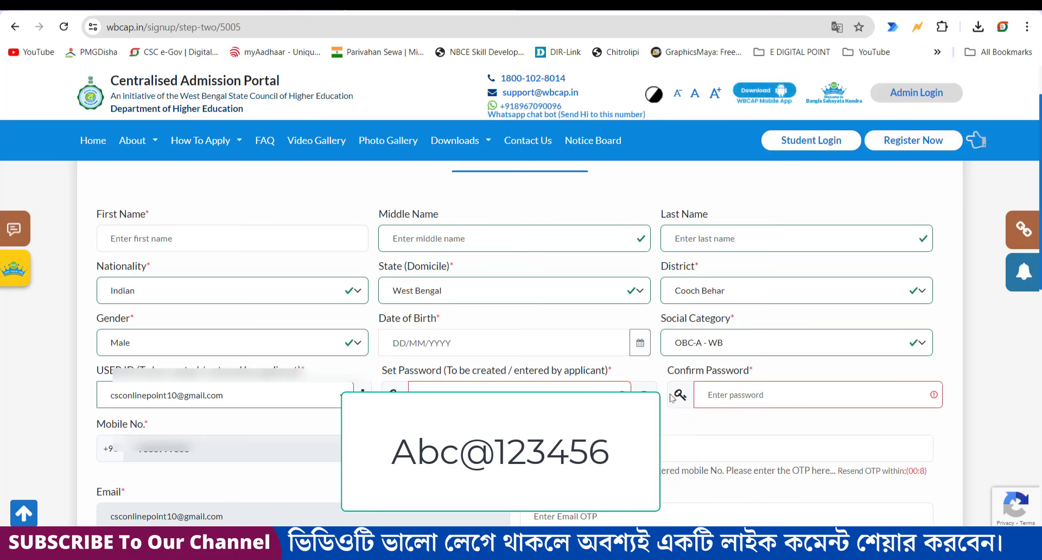
Enter the one-time codes for mobile and e-mail verification in the Mobile OTP and Email OTP fields
scroll(748, 206, "down", 2)
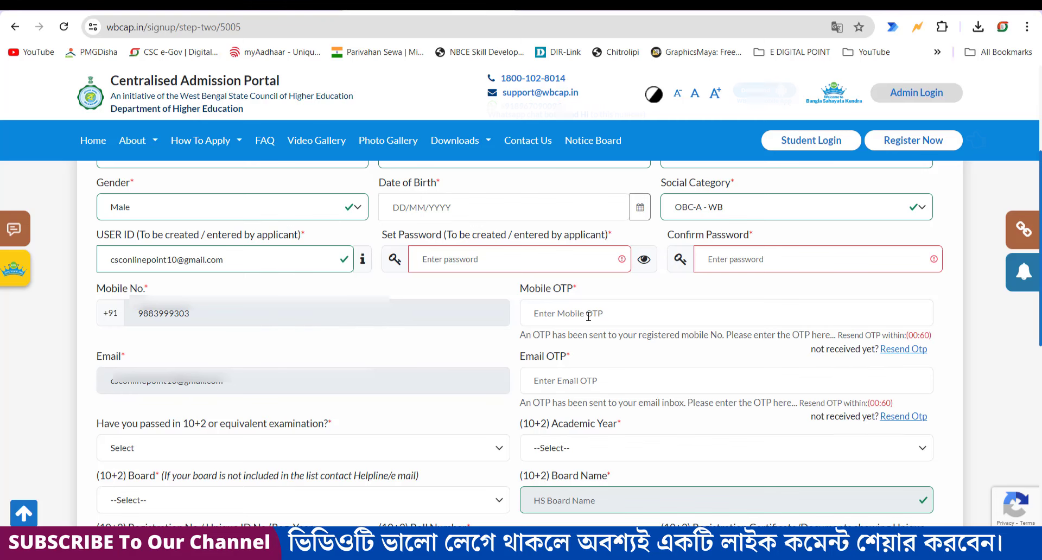
left_click(546, 320)
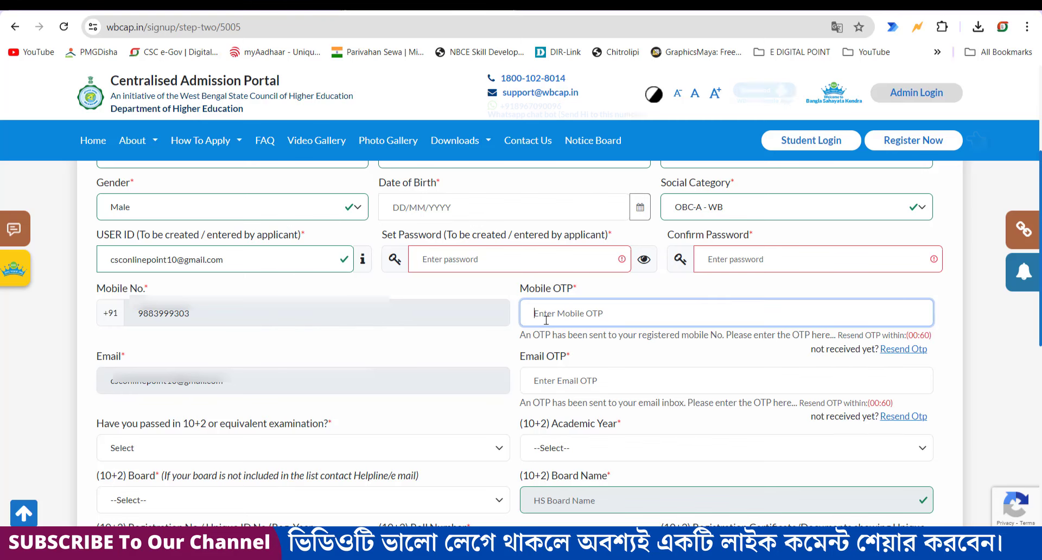
left_click(568, 382)
left_click(574, 316)
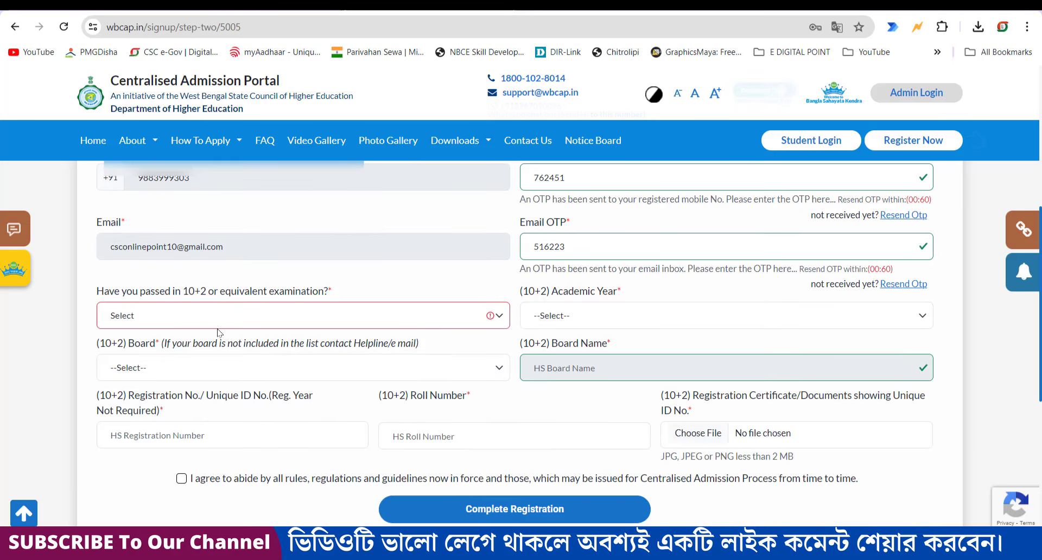
Declare the 10+2 examination as passed (YES), with academic year 2023 and board West Bengal Council of Higher Secondary Education
left_click(180, 318)
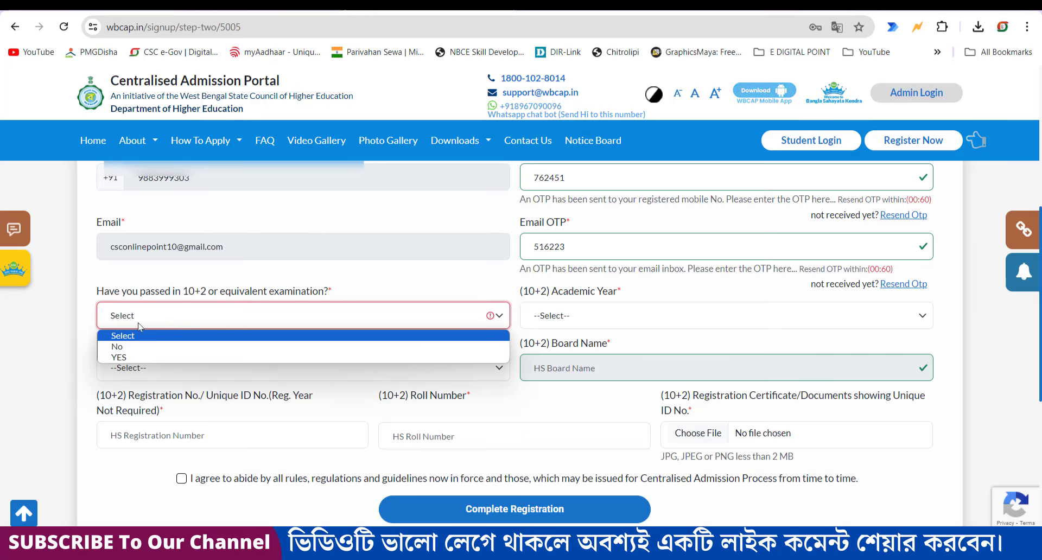
left_click(188, 345)
left_click(567, 314)
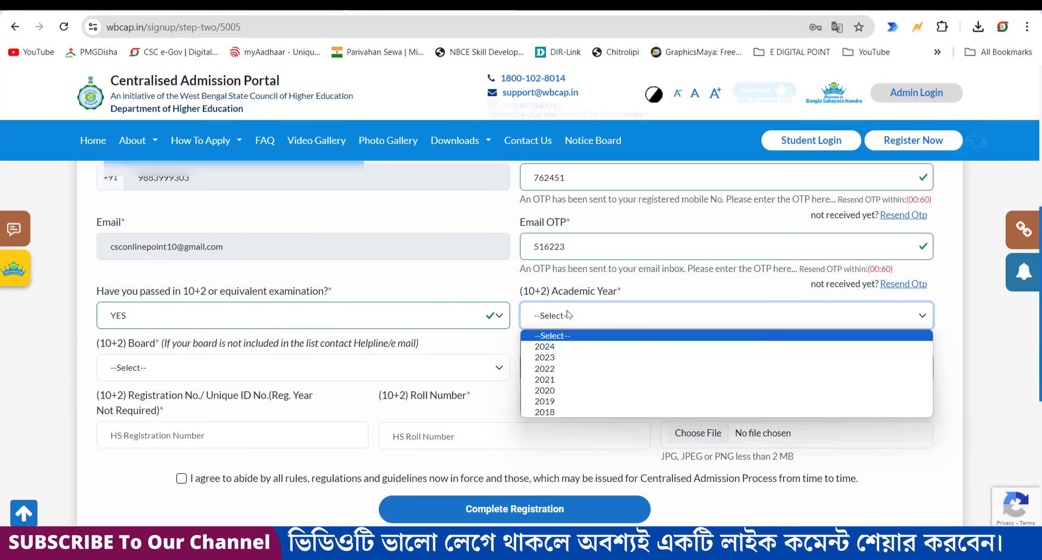
left_click(588, 358)
left_click(183, 375)
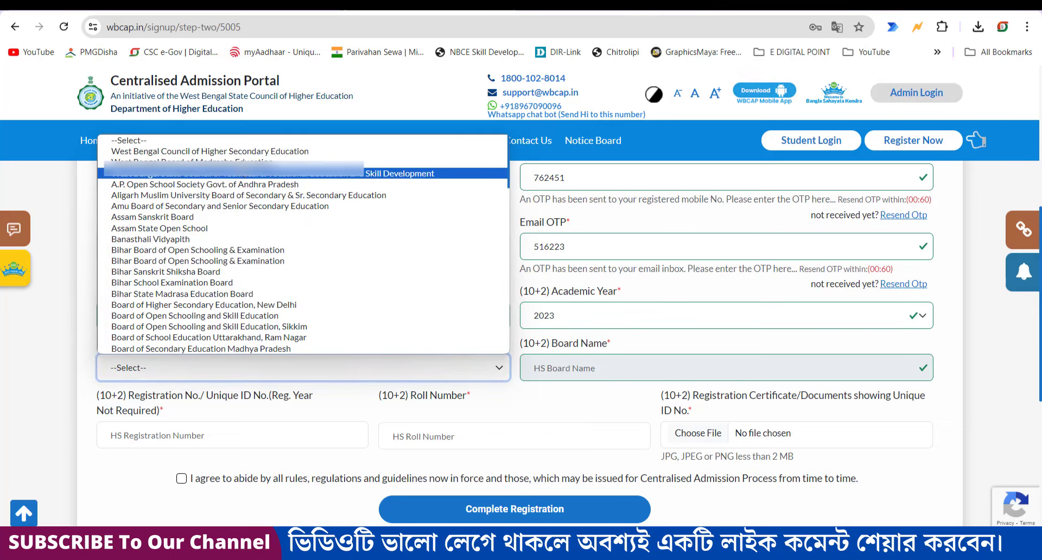
left_click(249, 152)
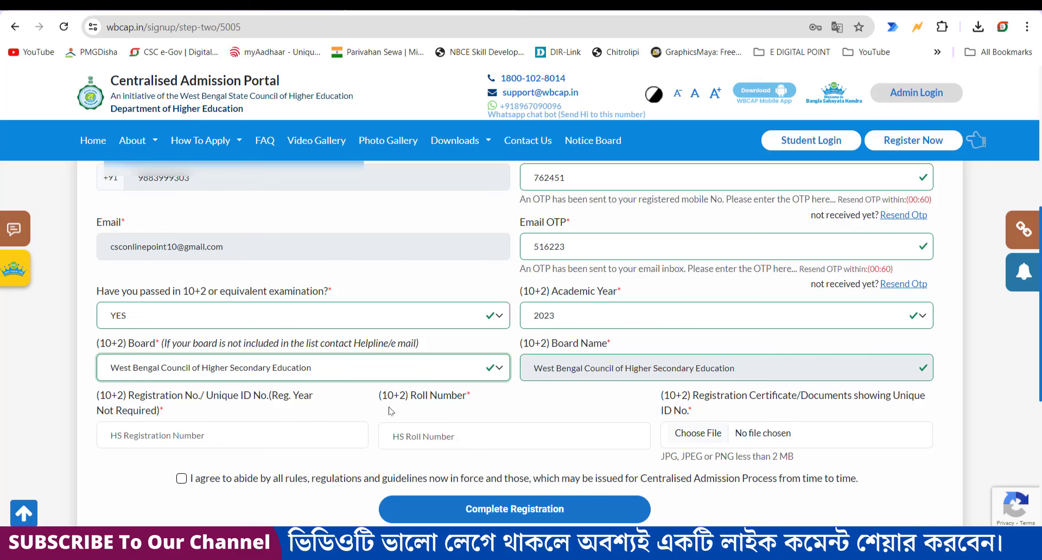
Enter the 10+2 registration number and roll number, and attach Handwritten_2024-03-27_123936.jpg as the registration certificate
triple_click(410, 403)
left_click(463, 432)
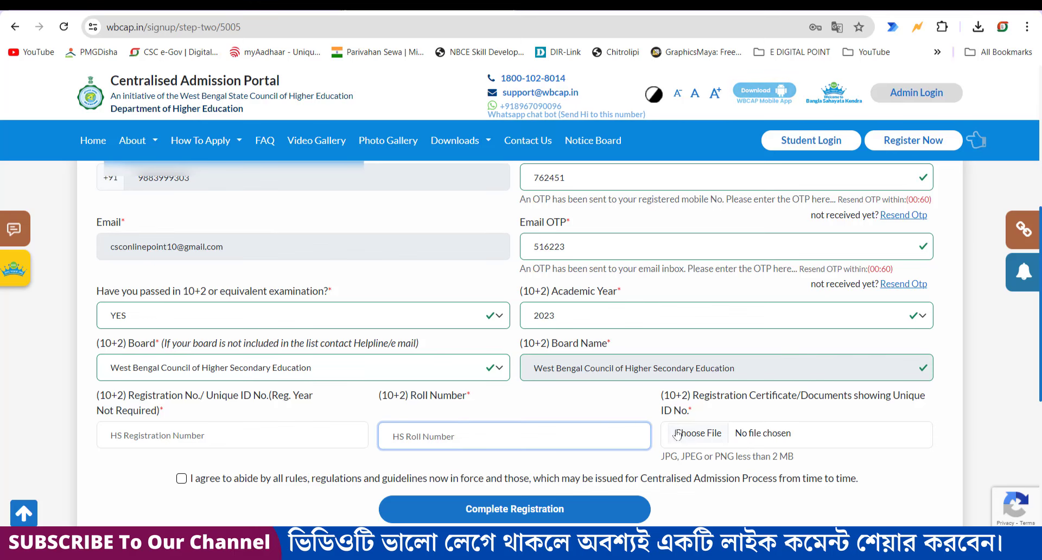
left_click_drag(691, 401, 893, 401)
left_click(716, 460)
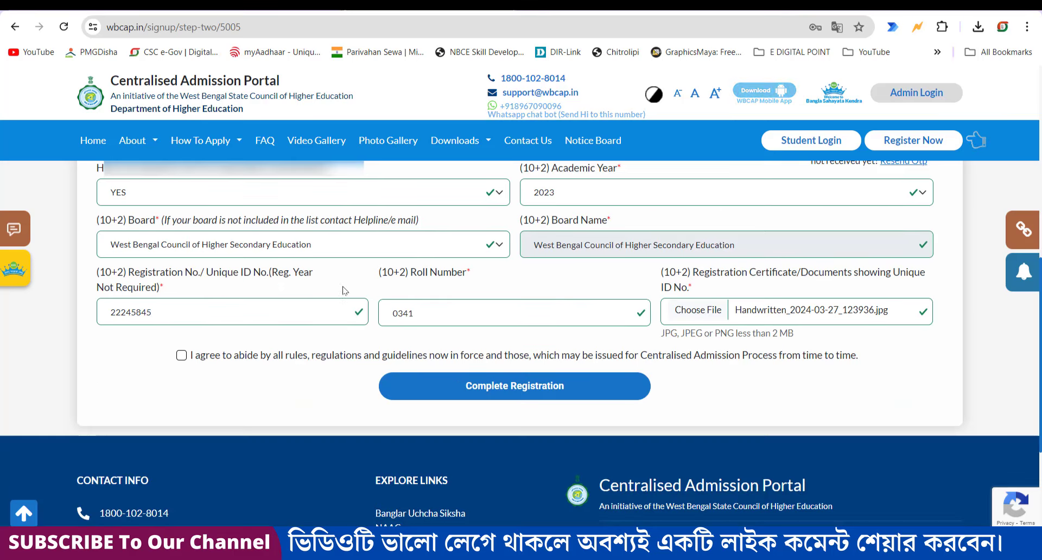
Agree to the Centralised Admission Process rules and submit the completed registration
left_click(181, 356)
left_click(521, 389)
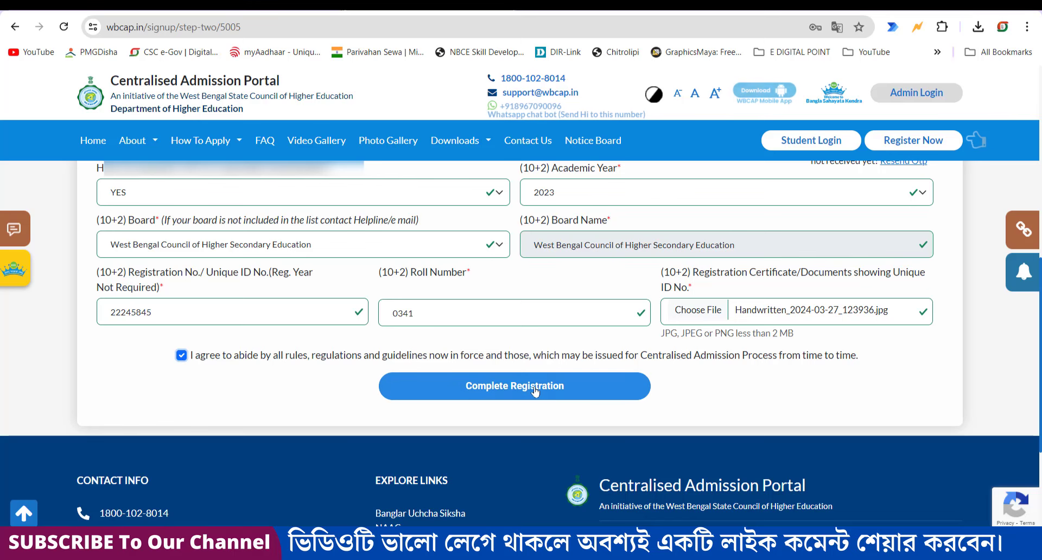
Submit the registration despite the mismatch with the uploaded certificate and proceed to the login page
left_click(506, 389)
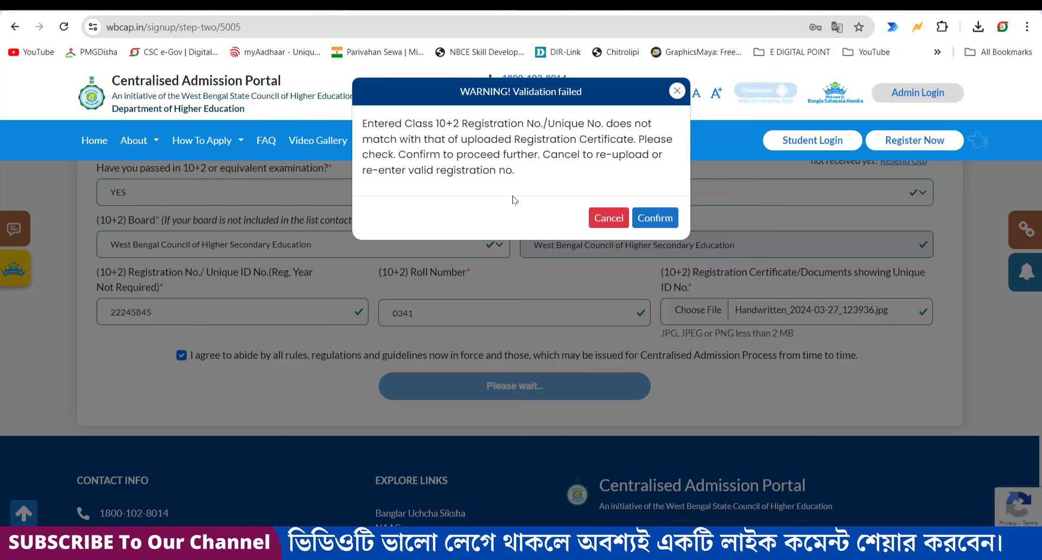
key("Return")
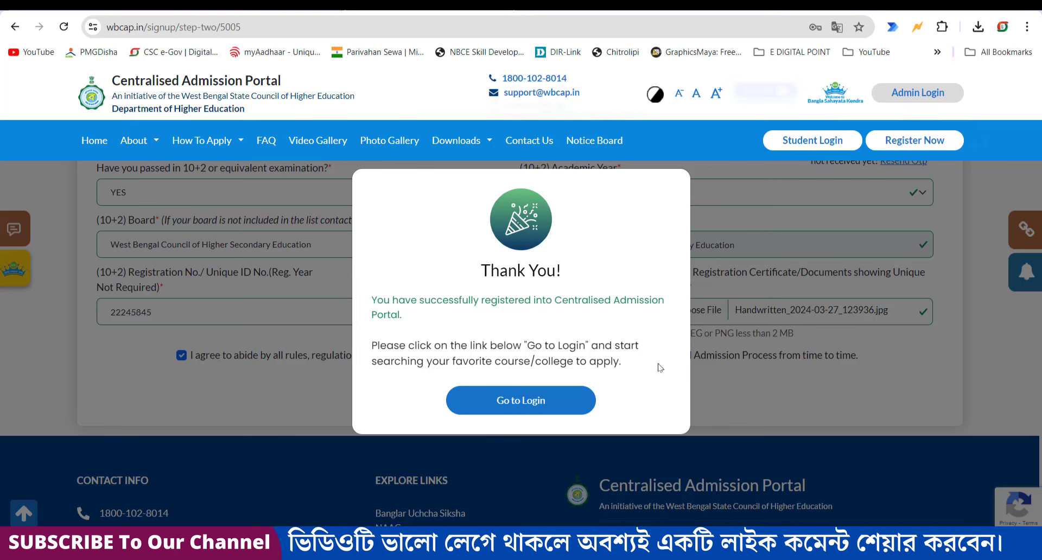
left_click(511, 406)
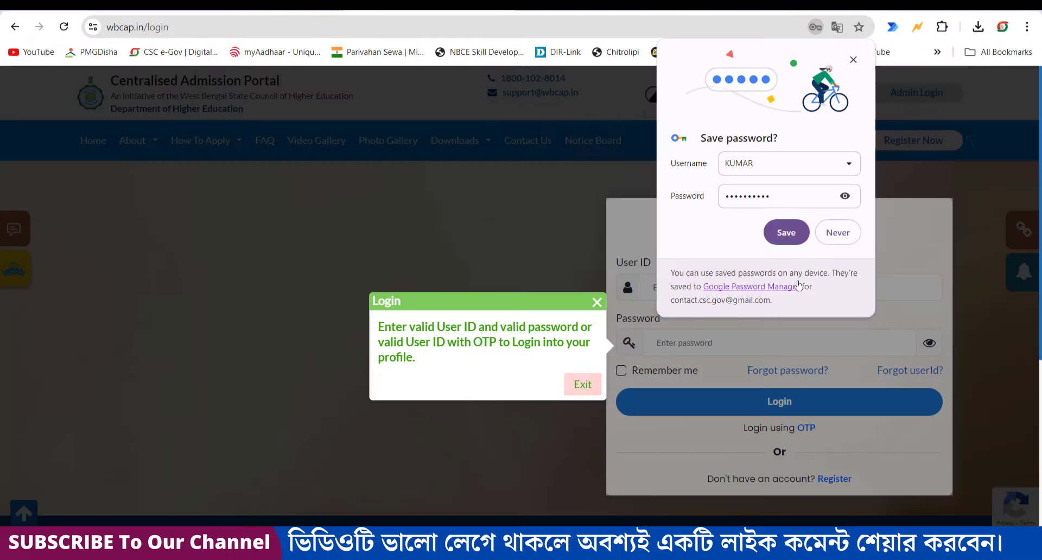
Decline saving the password in the browser and dismiss the login guidance hint
left_click(838, 232)
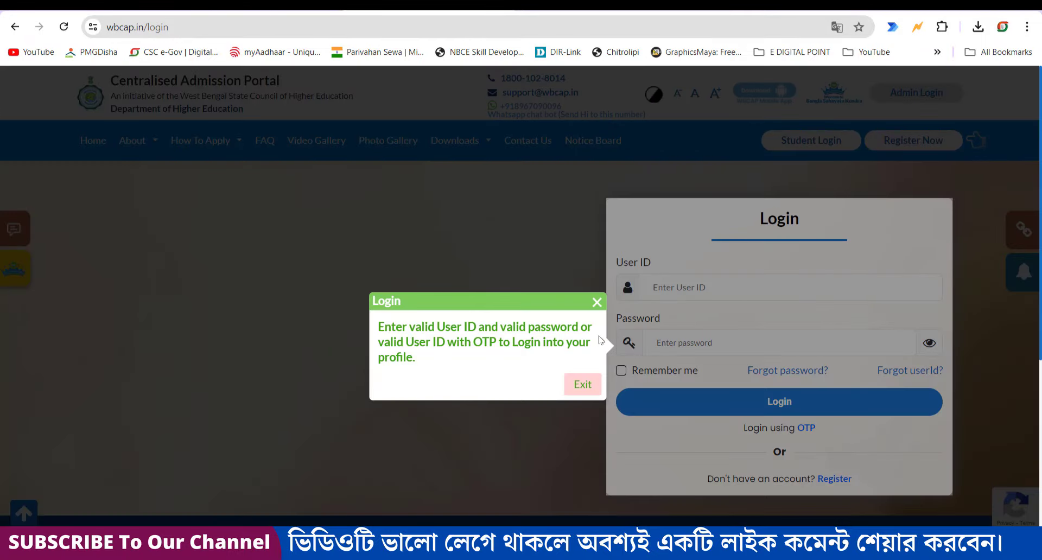
left_click(598, 302)
left_click(693, 287)
left_click(455, 464)
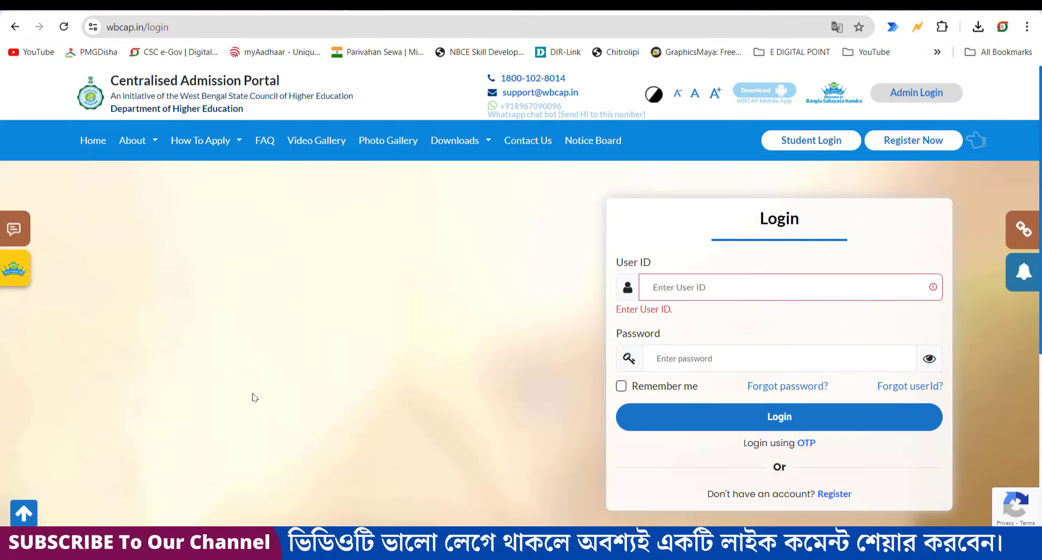
Log in with the student's e-mail as User ID and the account password, and decline saving the credentials
left_click(702, 291)
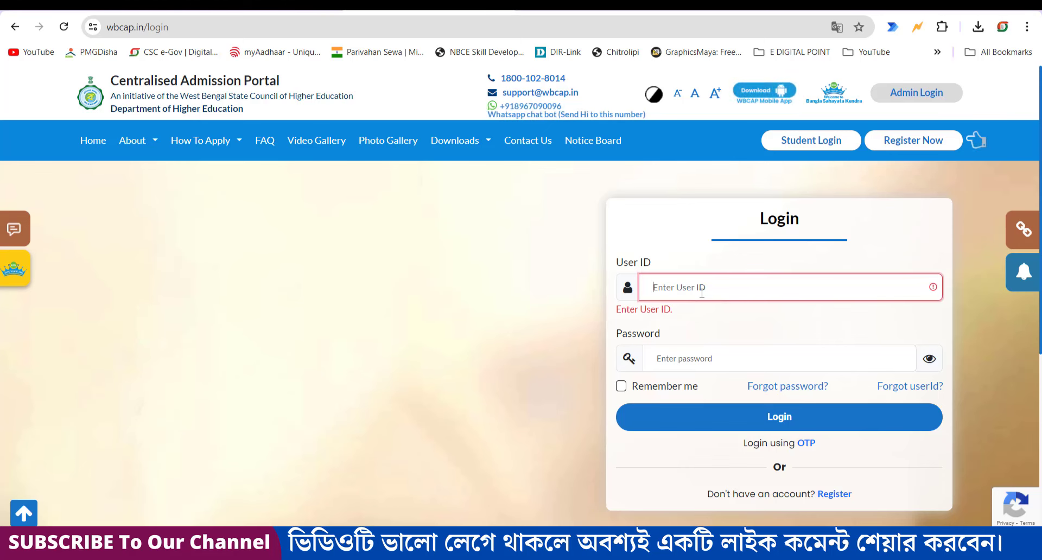
key("ctrl+v")
left_click(682, 345)
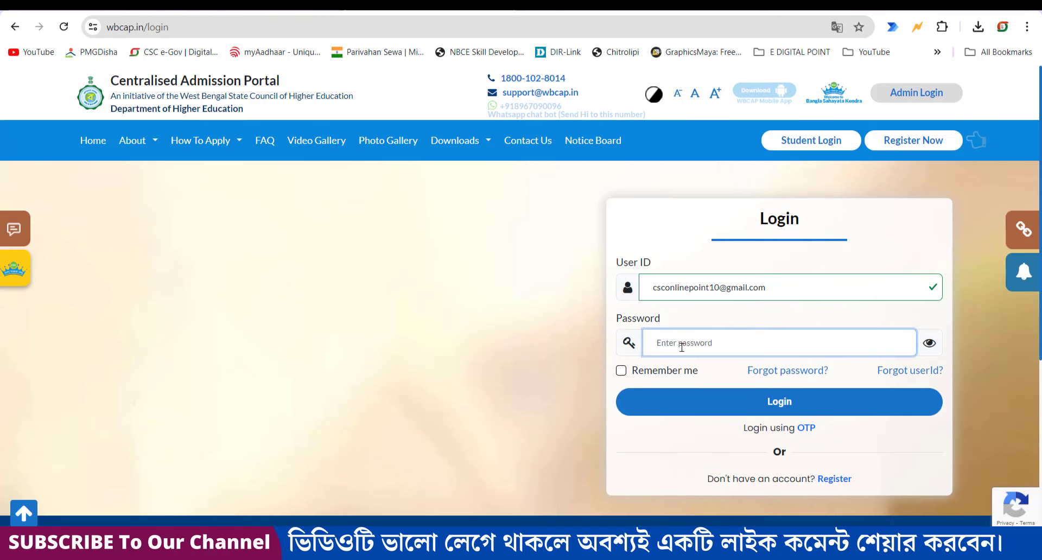
type("•••")
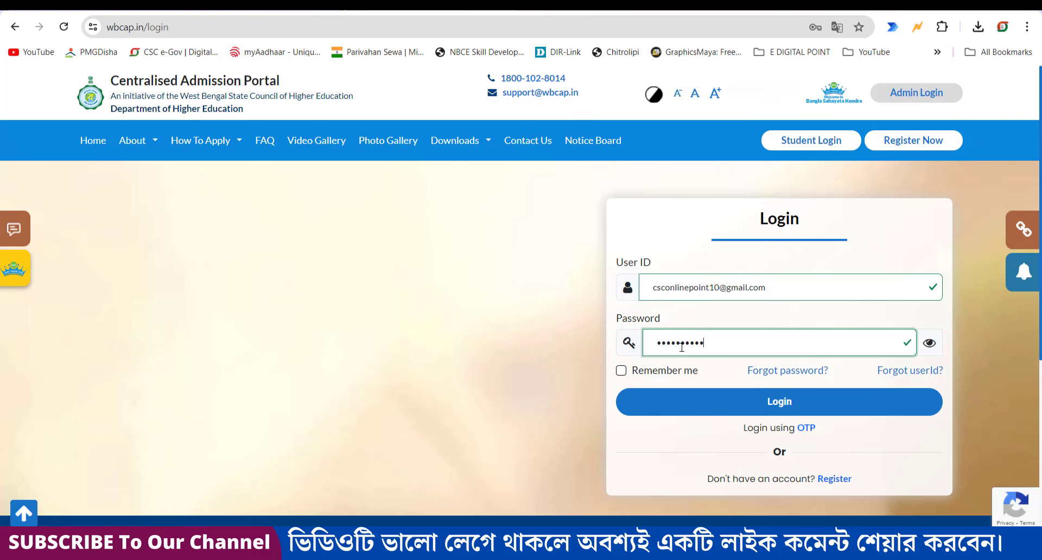
left_click(782, 404)
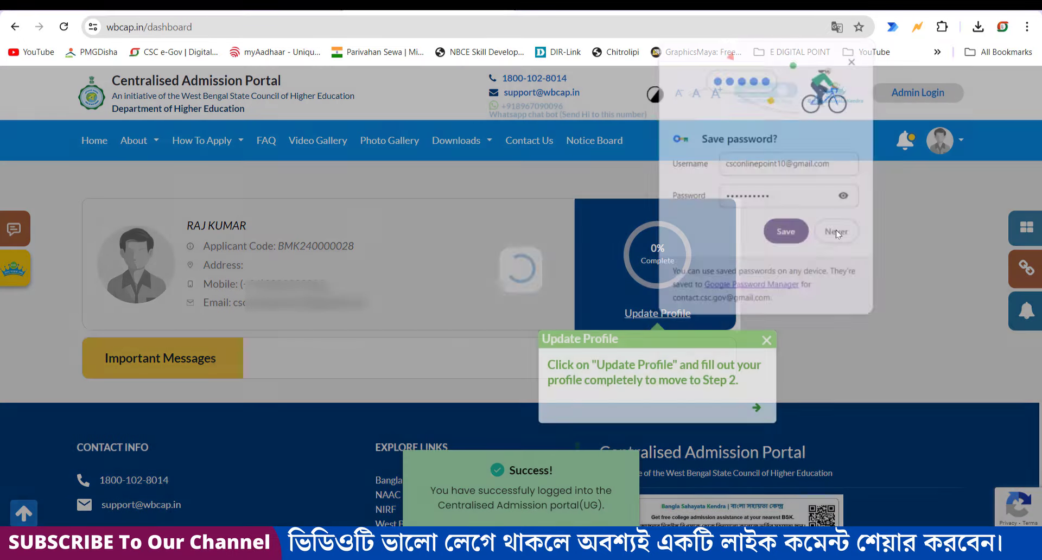
left_click(836, 230)
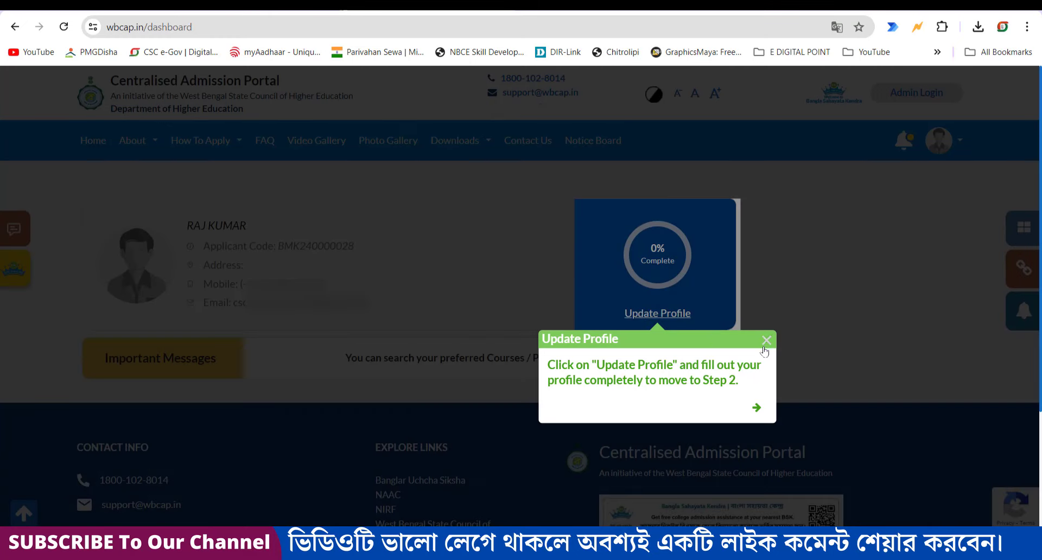
Close the dashboard hint, open the profile for updating, and dismiss the Personal Information hint
left_click(768, 343)
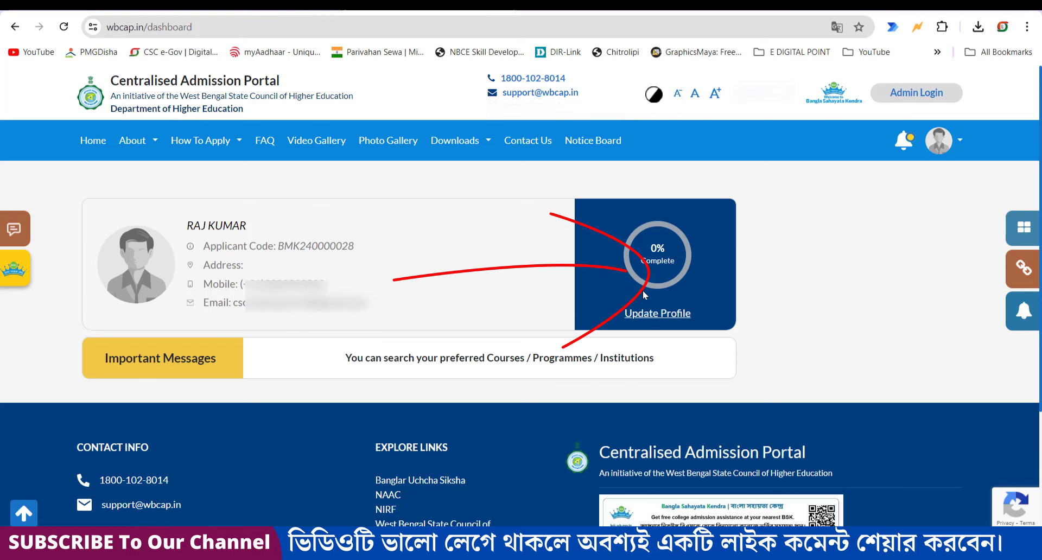
left_click(660, 317)
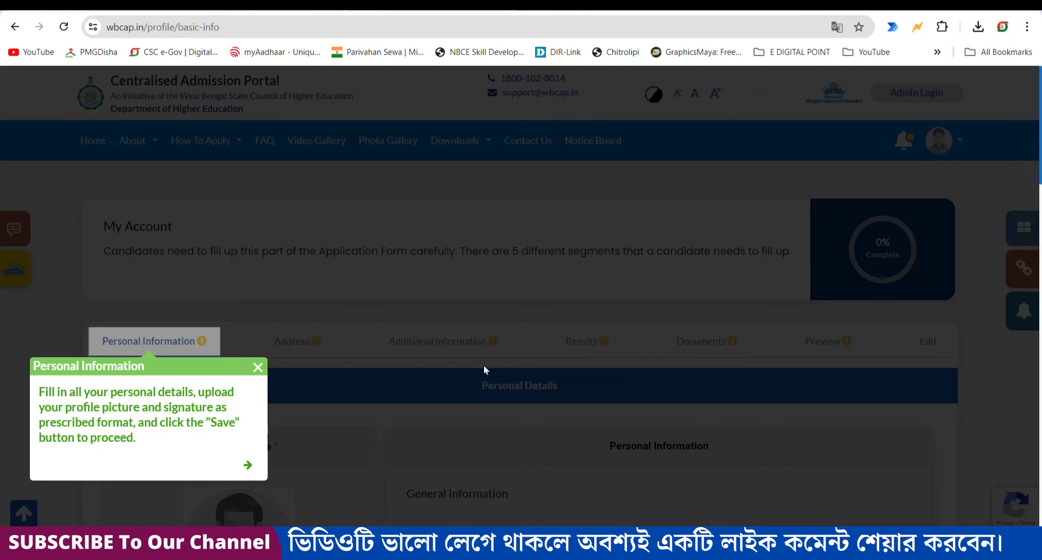
left_click(258, 367)
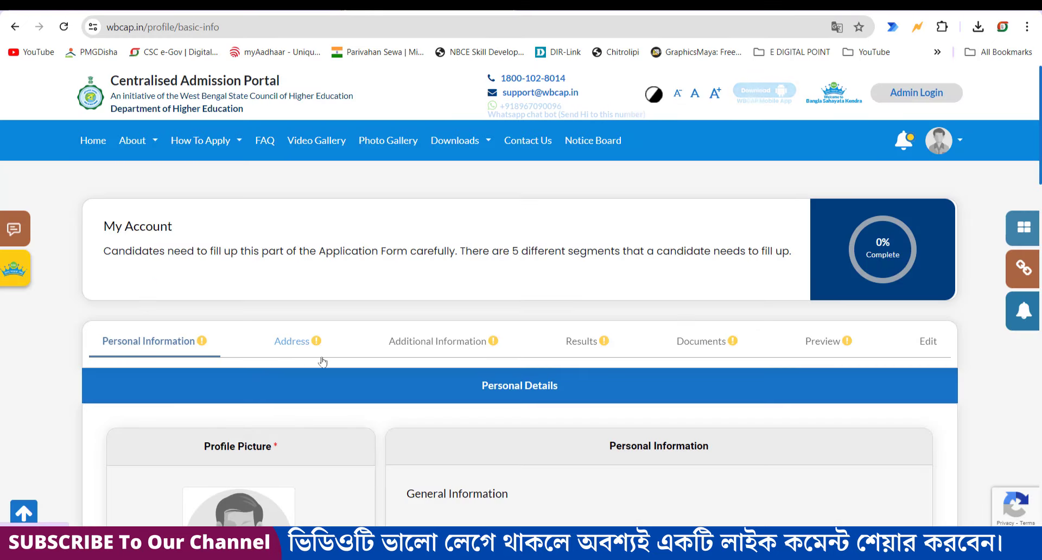
Open the profile's Address section and look over the permanent and communication address fields
scroll(176, 353, "down", 1)
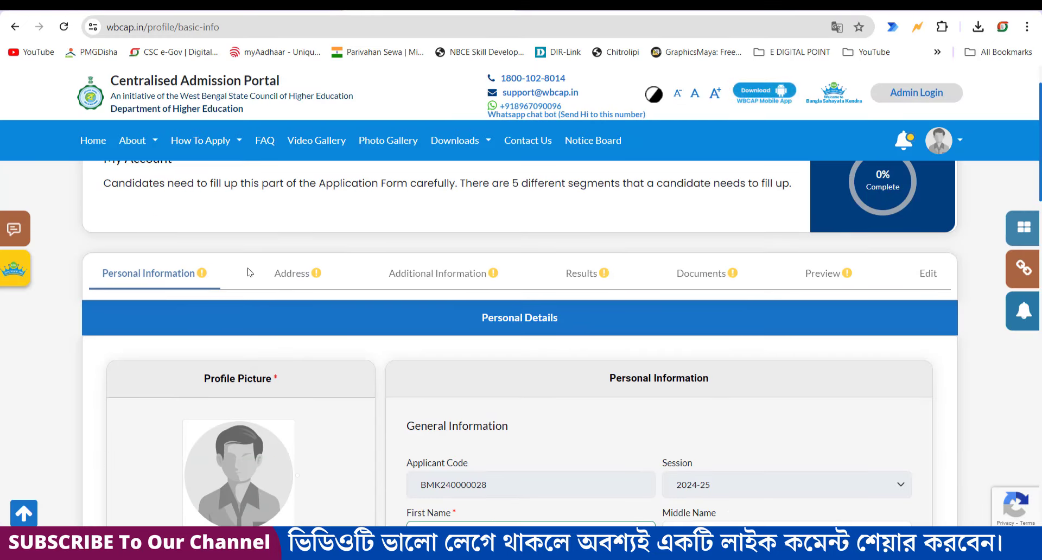
left_click(298, 273)
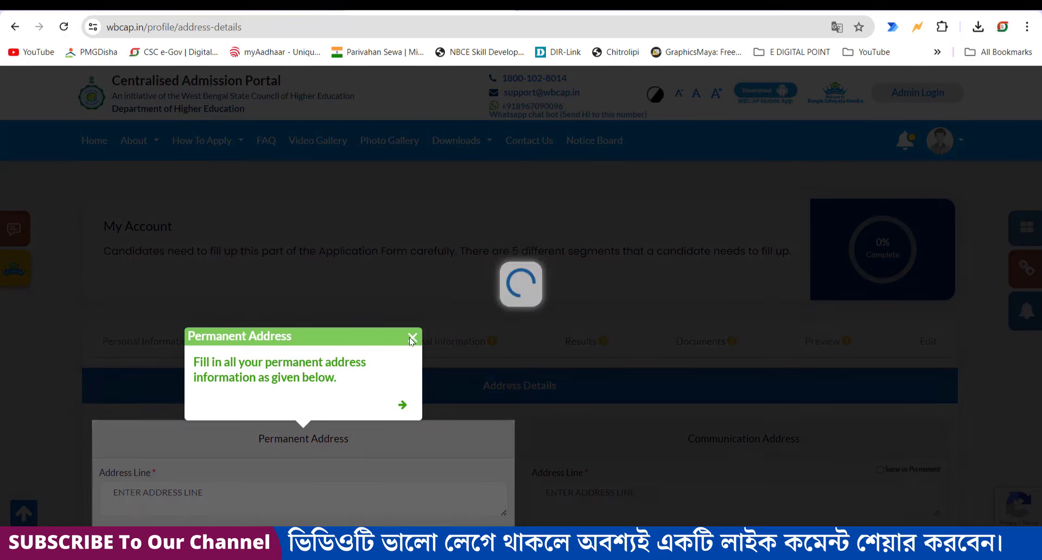
scroll(478, 316, "down", 5)
scroll(478, 320, "up", 5)
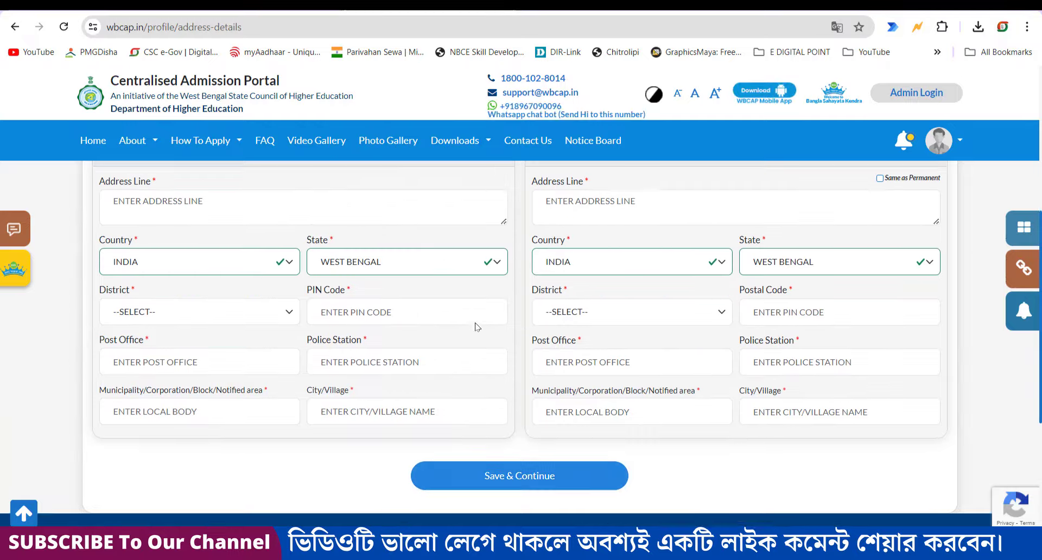
scroll(530, 360, "up", 2)
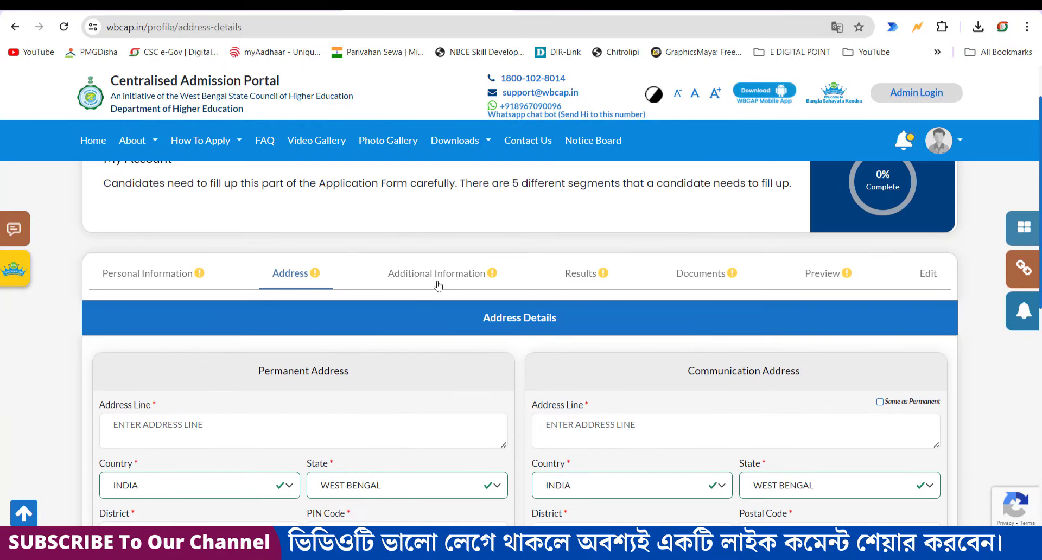
Open the Additional Information section and review the father, mother, guardian and annual income fields
left_click(439, 273)
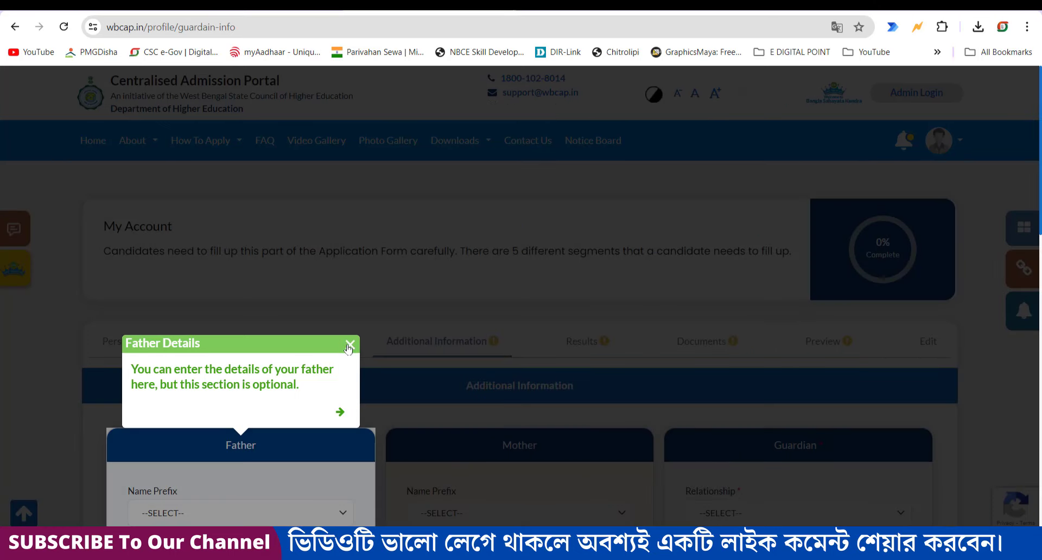
left_click(349, 345)
scroll(286, 365, "down", 4)
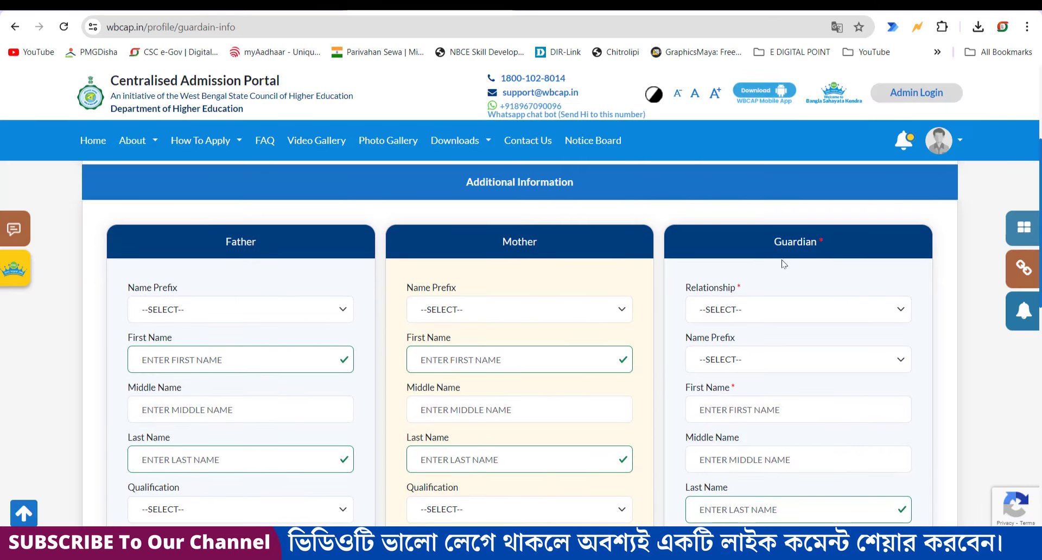
scroll(786, 266, "down", 5)
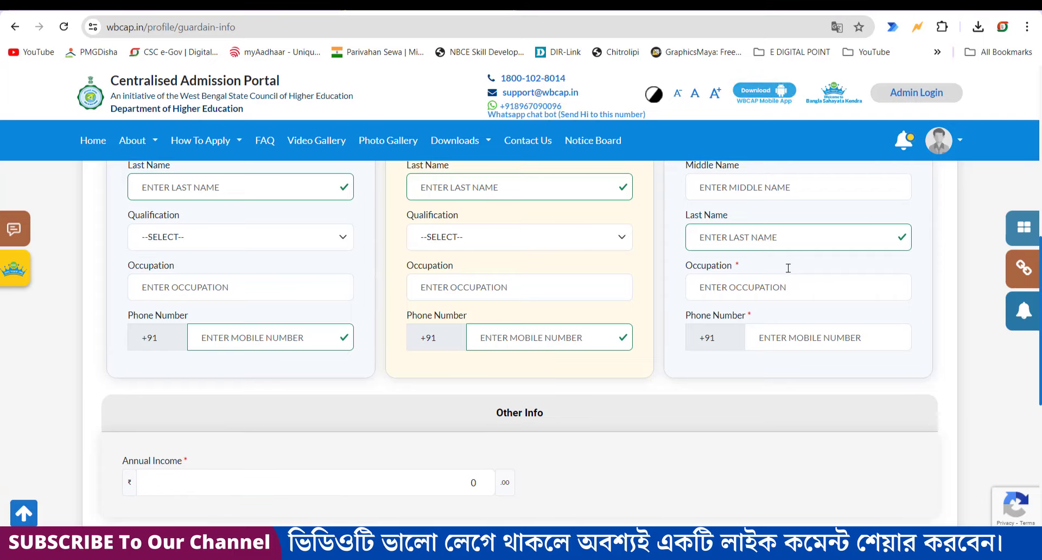
scroll(789, 271, "down", 3)
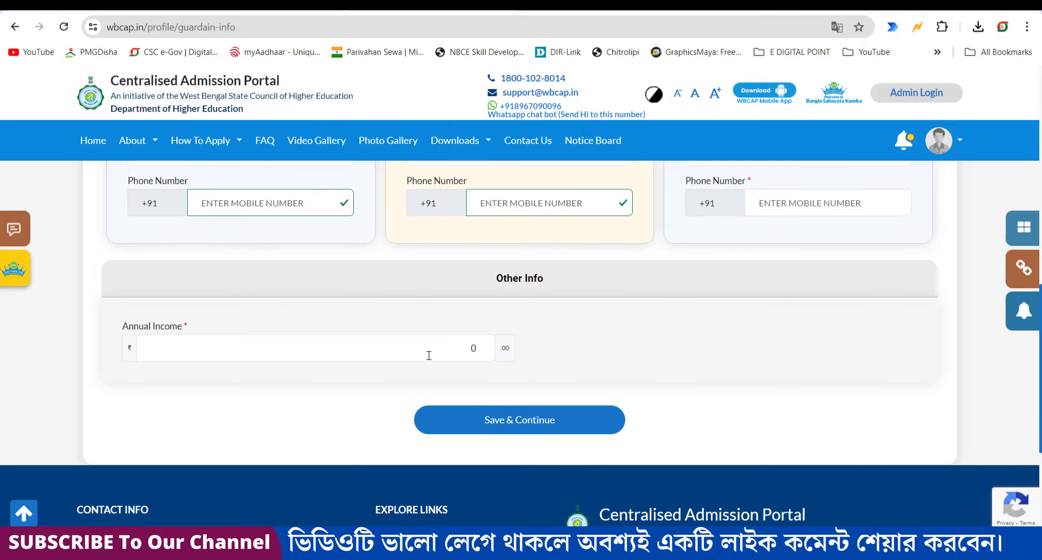
scroll(487, 347, "up", 3)
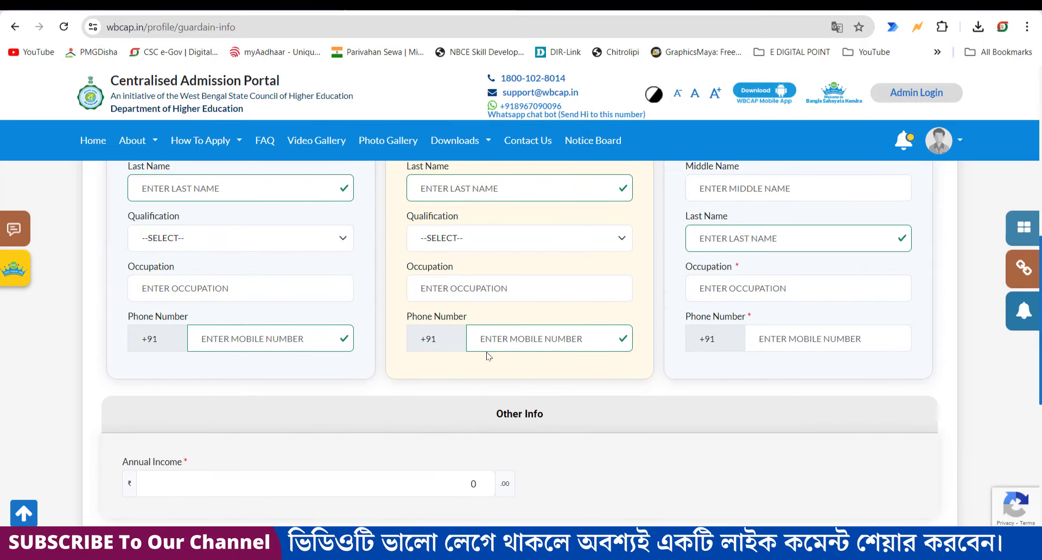
scroll(487, 355, "down", 3)
left_click(550, 362)
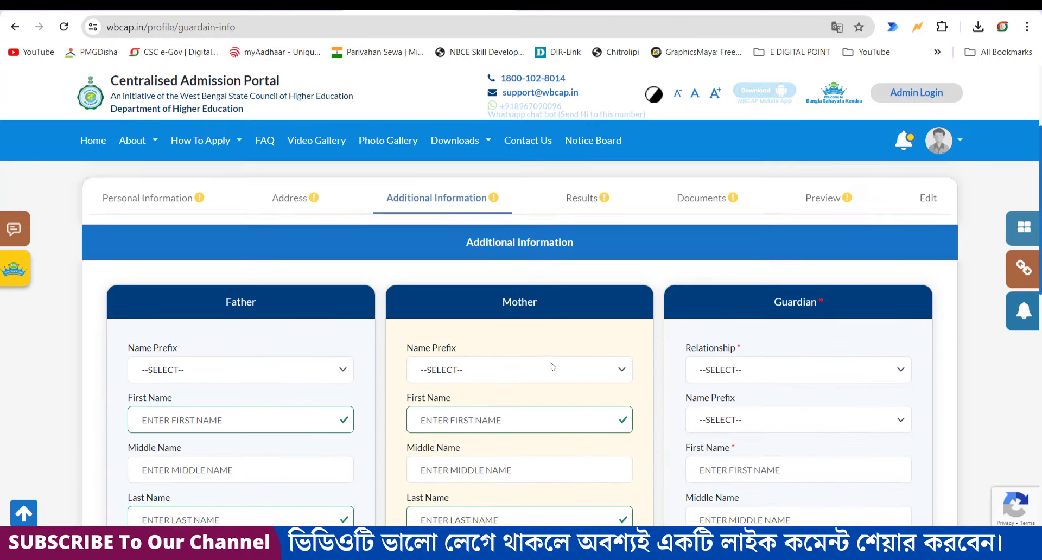
scroll(553, 366, "up", 3)
Open the Results section and examine the 10+2 Medium of Instruction and Discipline / Stream options
left_click(578, 284)
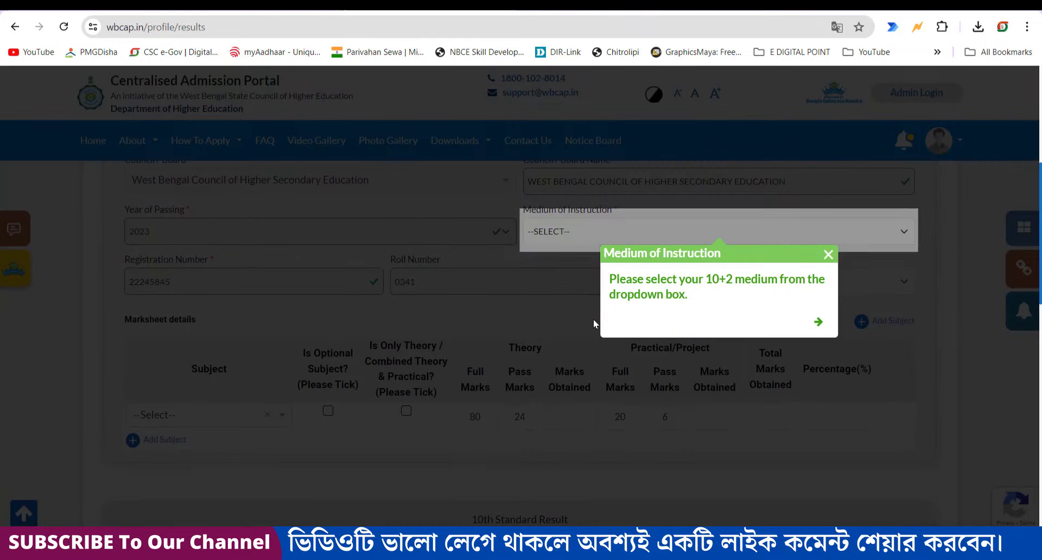
left_click(829, 254)
scroll(806, 263, "down", 2)
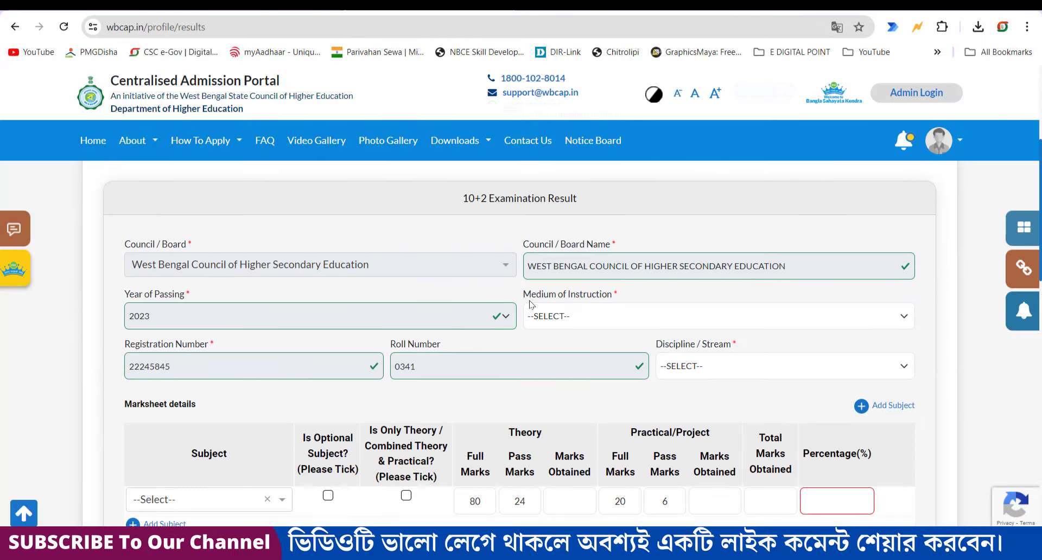
left_click(594, 317)
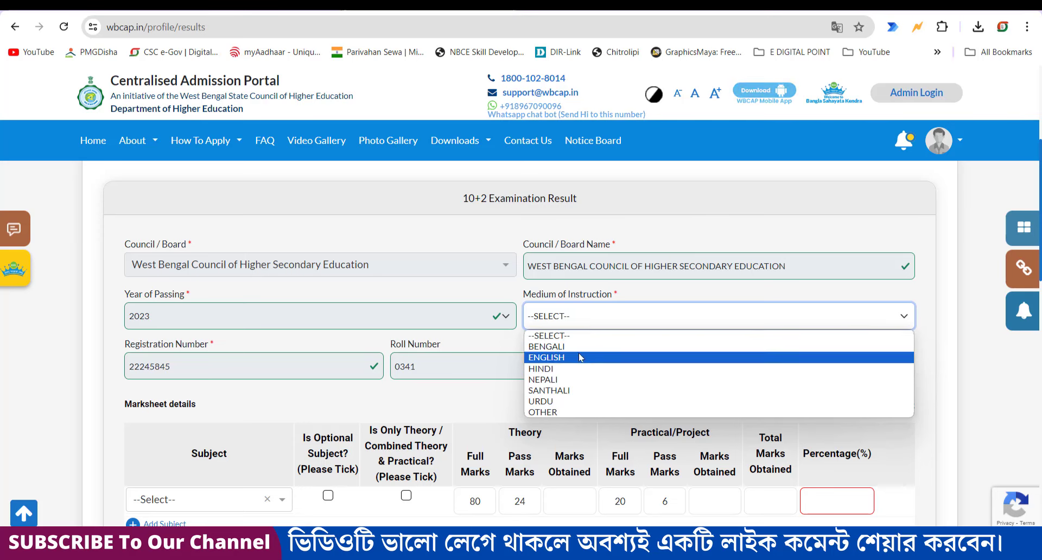
left_click(460, 282)
left_click(702, 367)
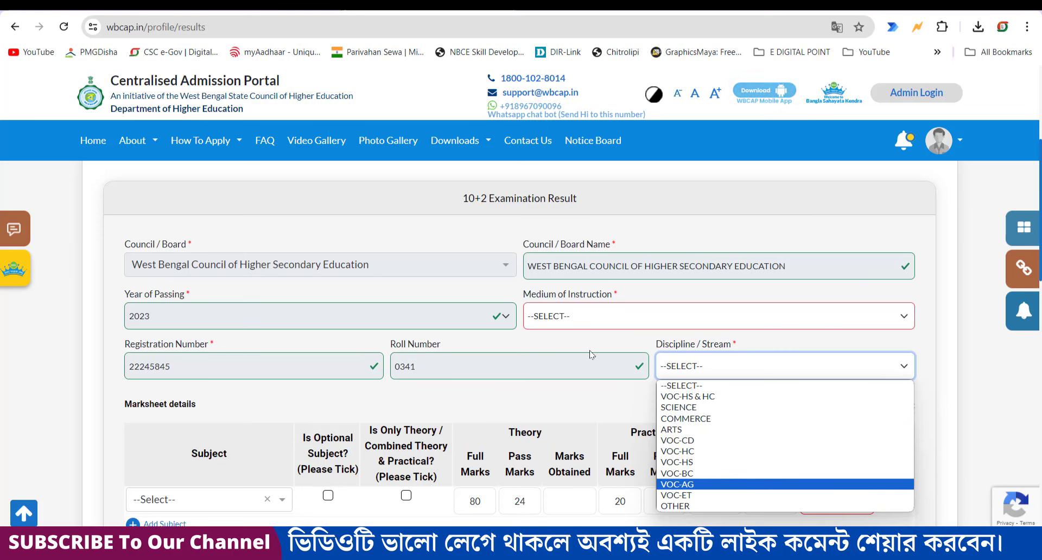
left_click(606, 339)
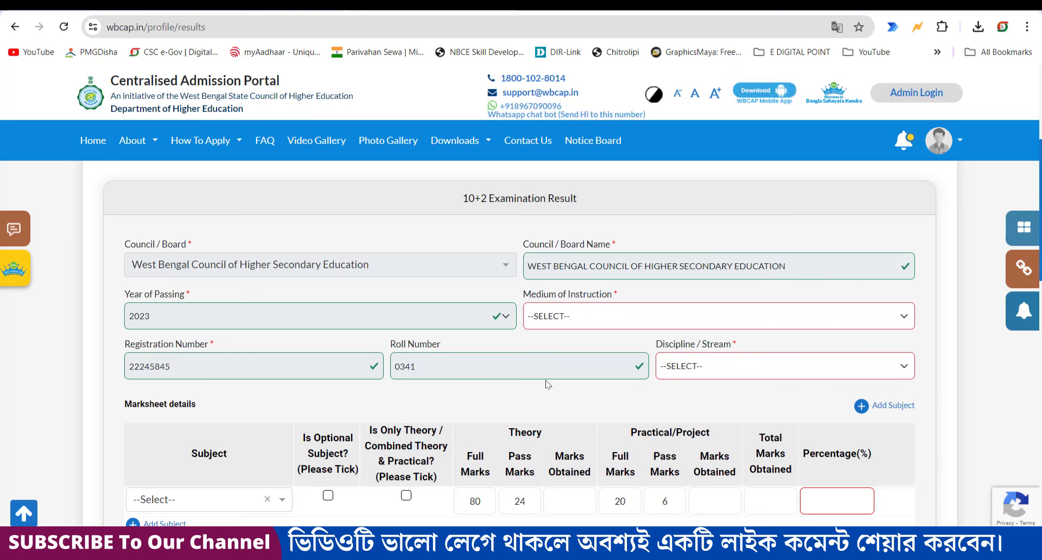
Examine the subject choices in the 10+2 marksheet details without selecting one
scroll(196, 299, "down", 3)
left_click(195, 299)
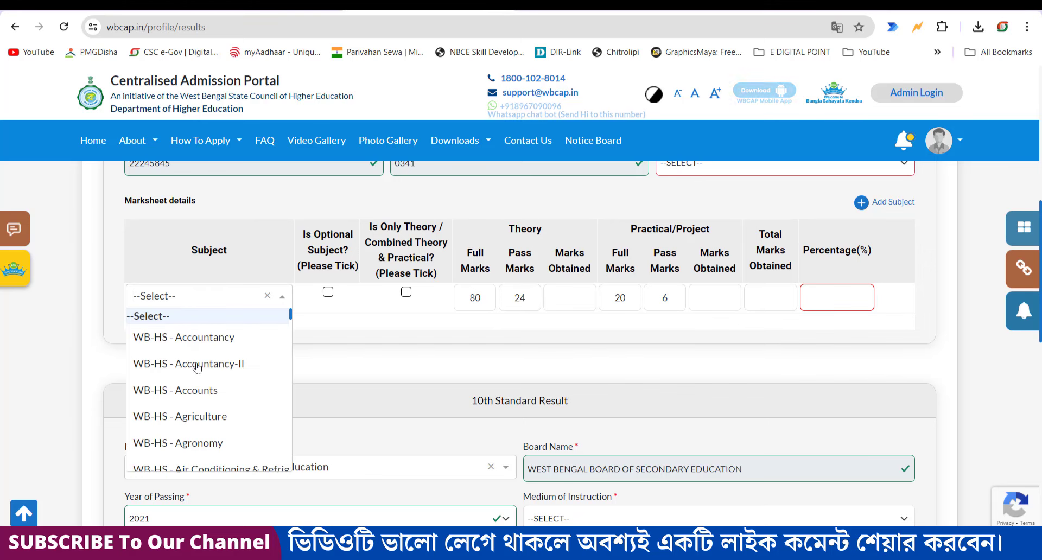
scroll(197, 374, "down", 3)
left_click(362, 312)
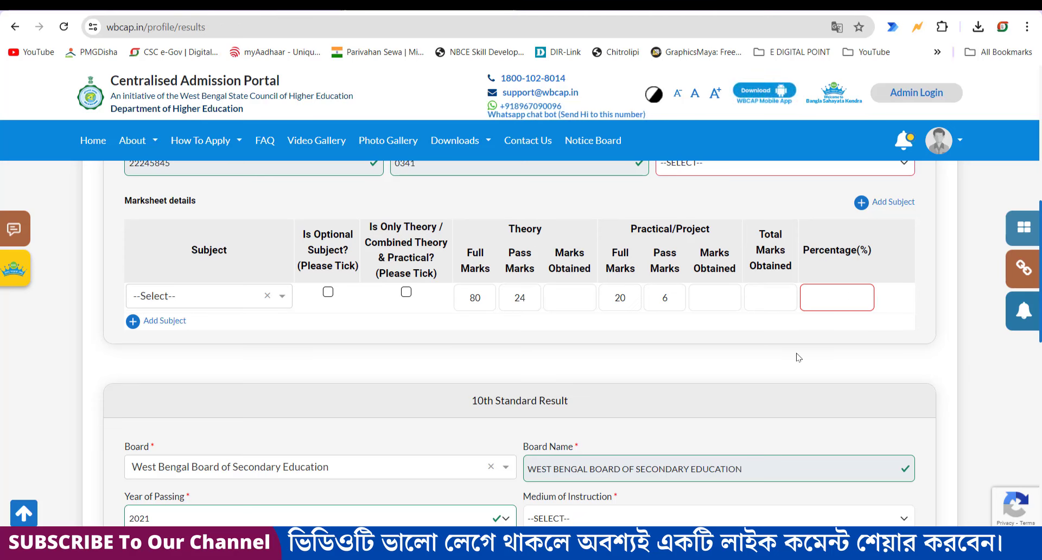
Review the 10th Standard Result fields and its marksheet details table
scroll(805, 356, "down", 4)
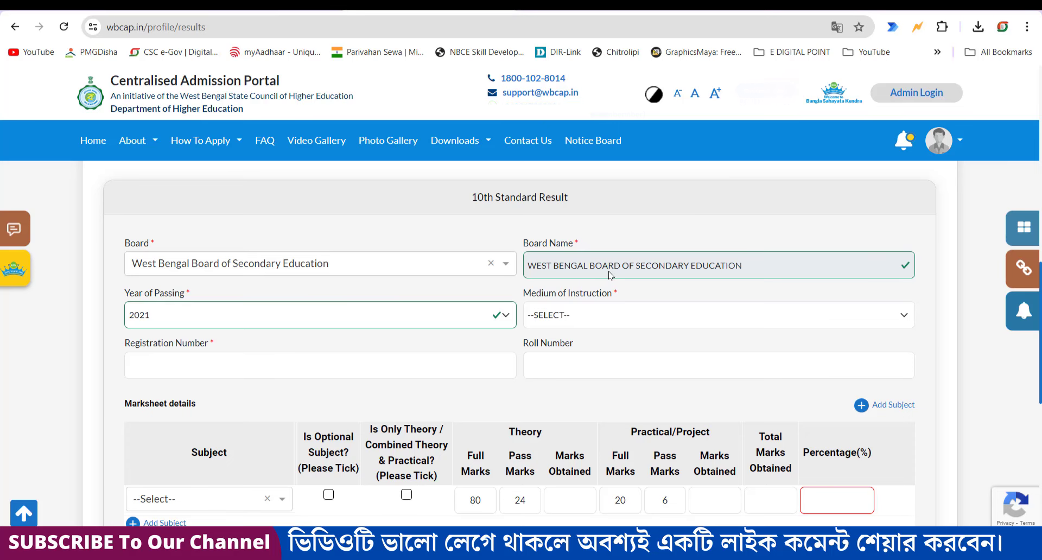
scroll(504, 311, "down", 5)
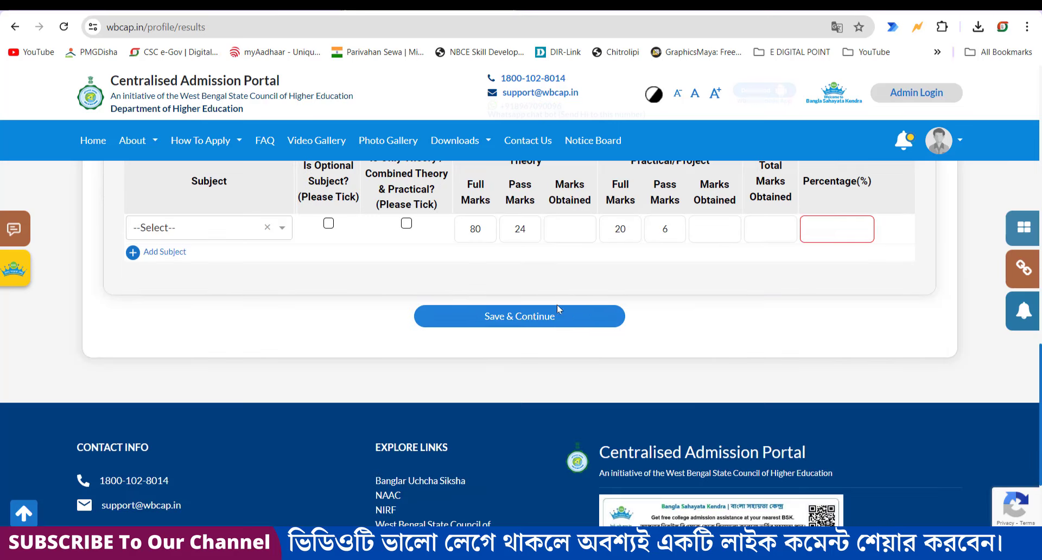
scroll(550, 357, "up", 9)
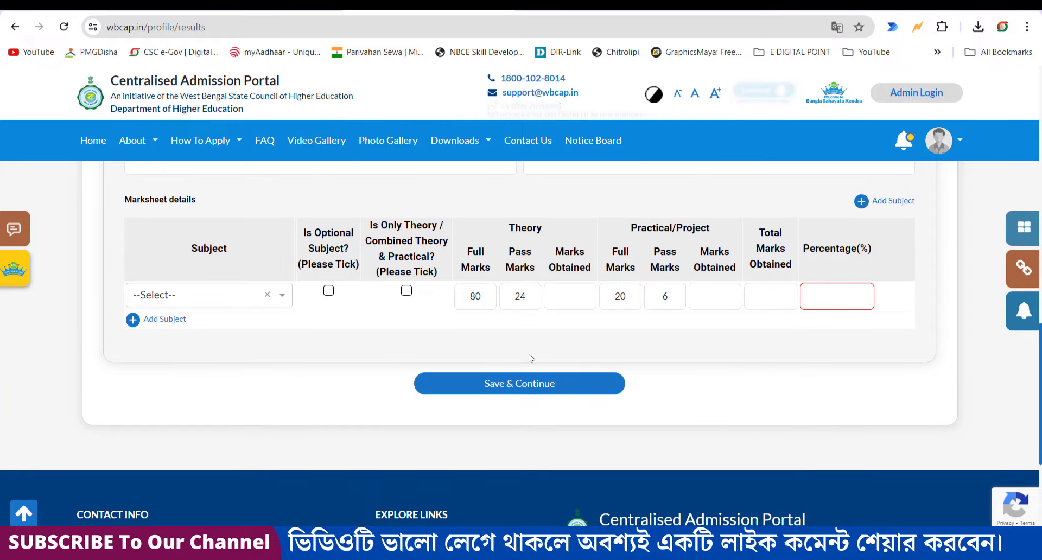
scroll(554, 366, "up", 2)
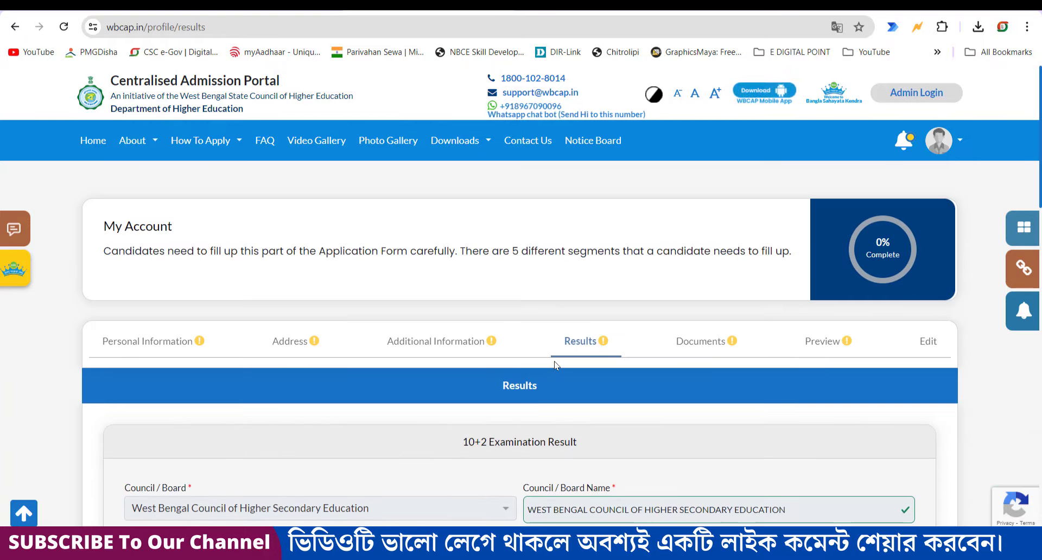
Open the Documents section, dismiss the upload tip, and review the identity proof entry and the file format and size note
left_click(713, 349)
scroll(687, 355, "down", 2)
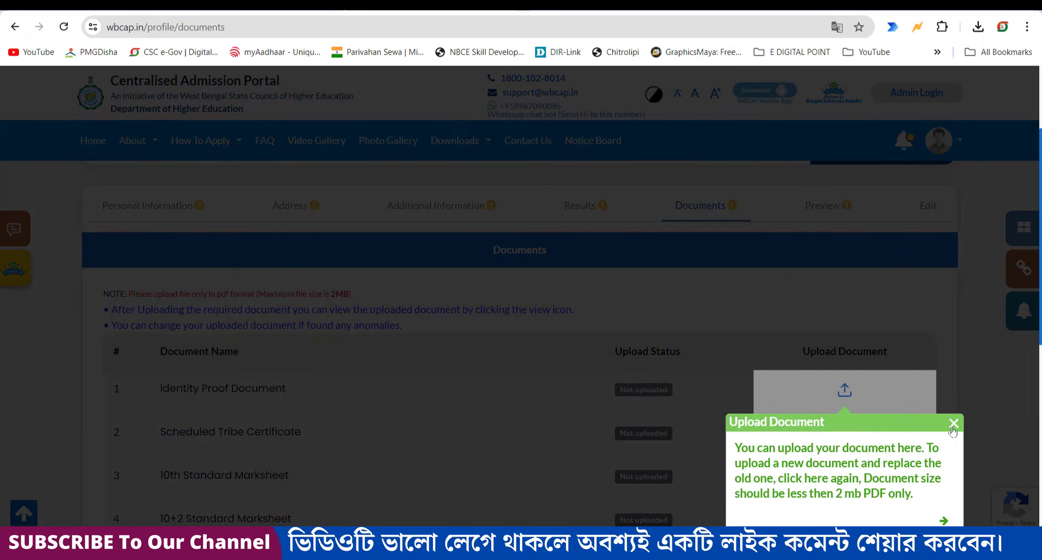
left_click(952, 426)
scroll(782, 382, "down", 1)
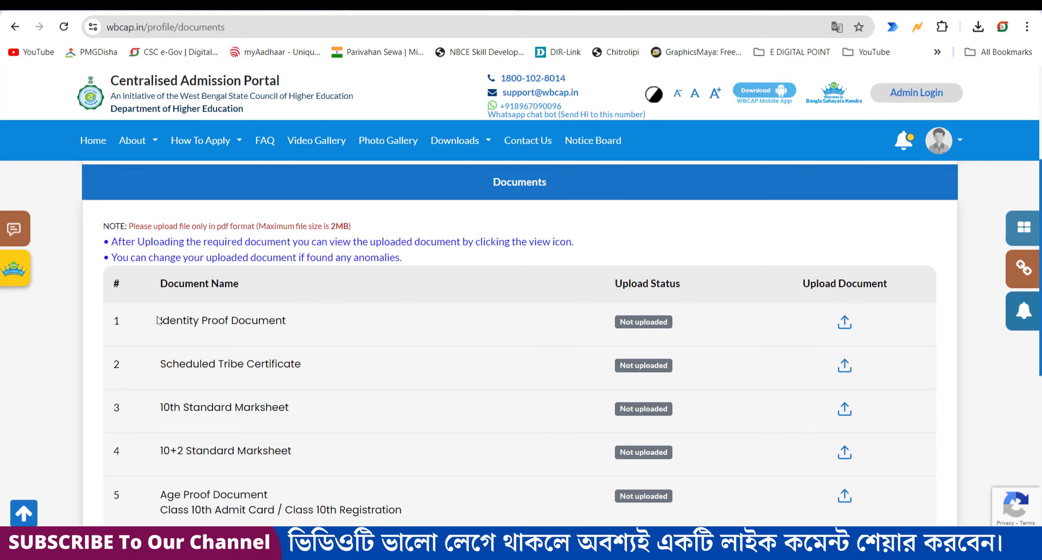
left_click_drag(158, 321, 305, 329)
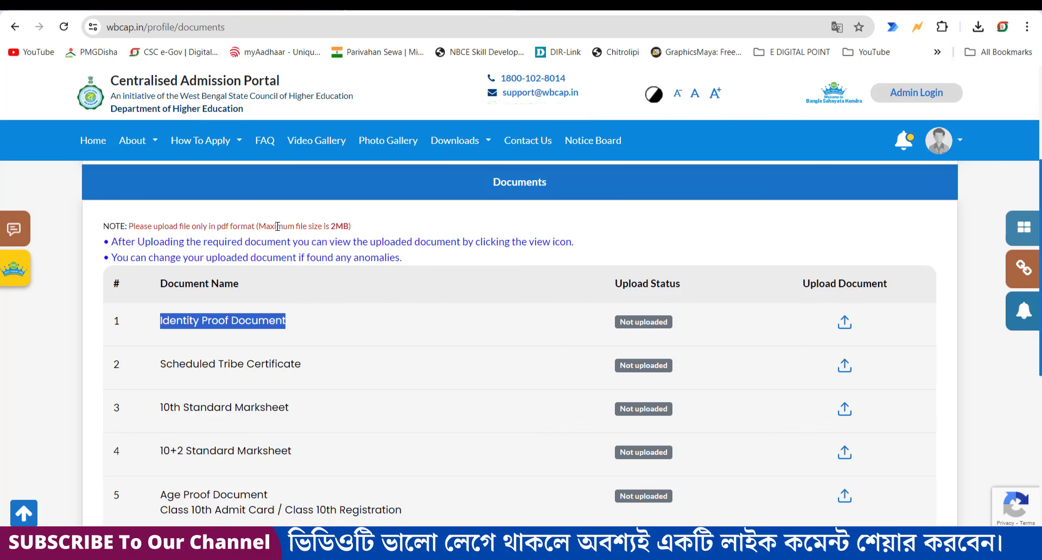
left_click_drag(277, 227, 381, 228)
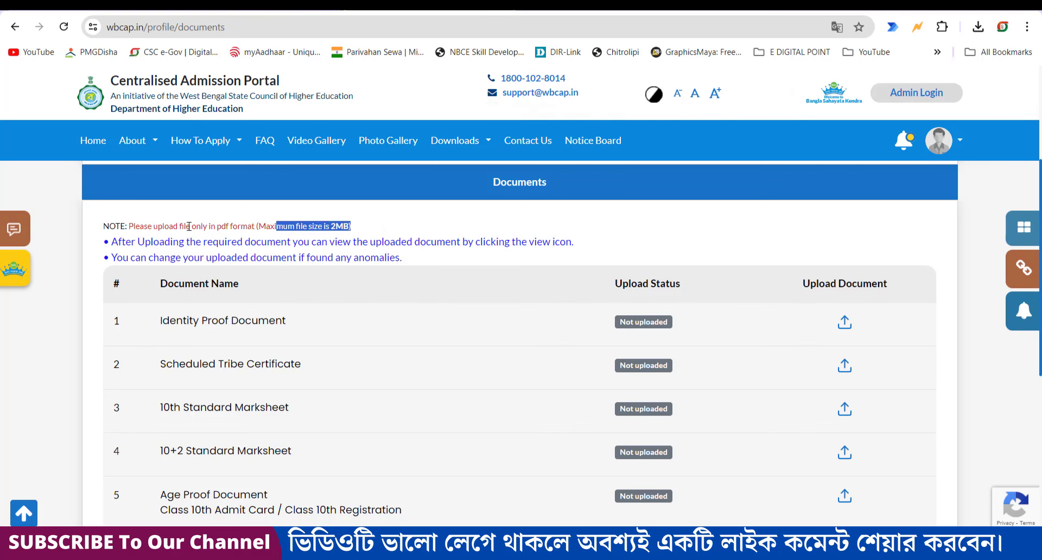
left_click_drag(169, 226, 256, 225)
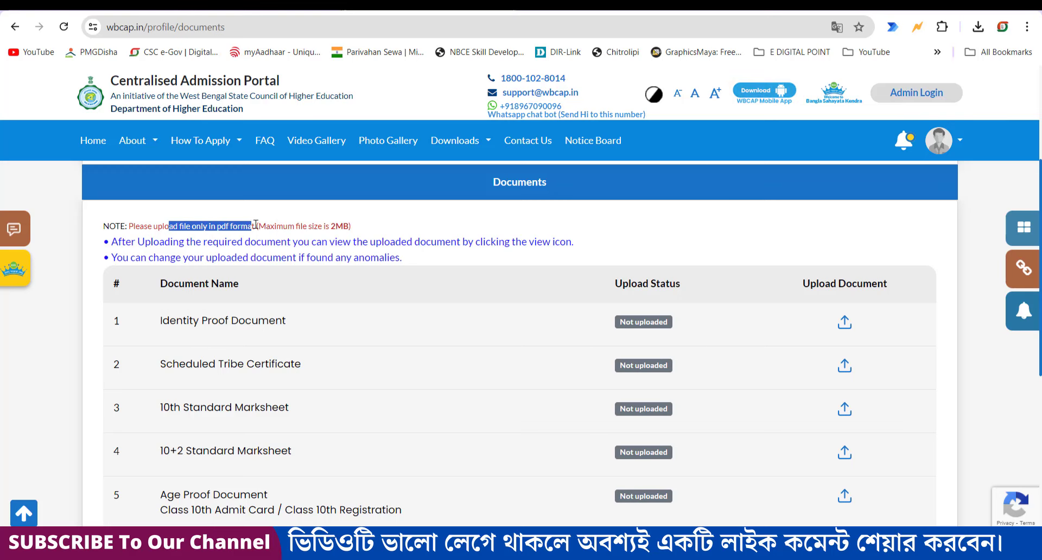
Go through the required documents from the Scheduled Tribe Certificate and marksheets down to the Age Proof Document
scroll(277, 240, "down", 1)
left_click_drag(159, 297, 335, 297)
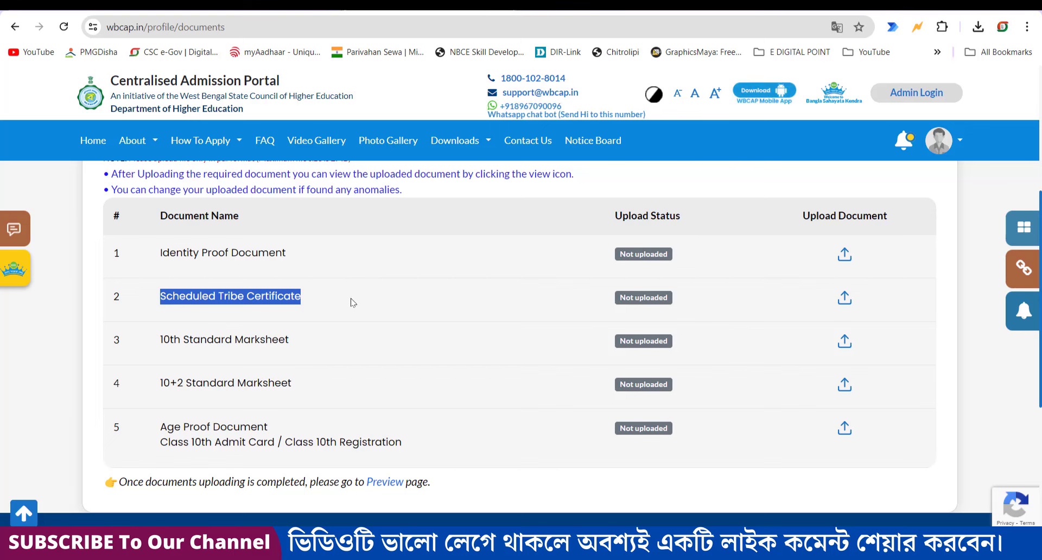
left_click(329, 302)
left_click_drag(151, 342, 327, 341)
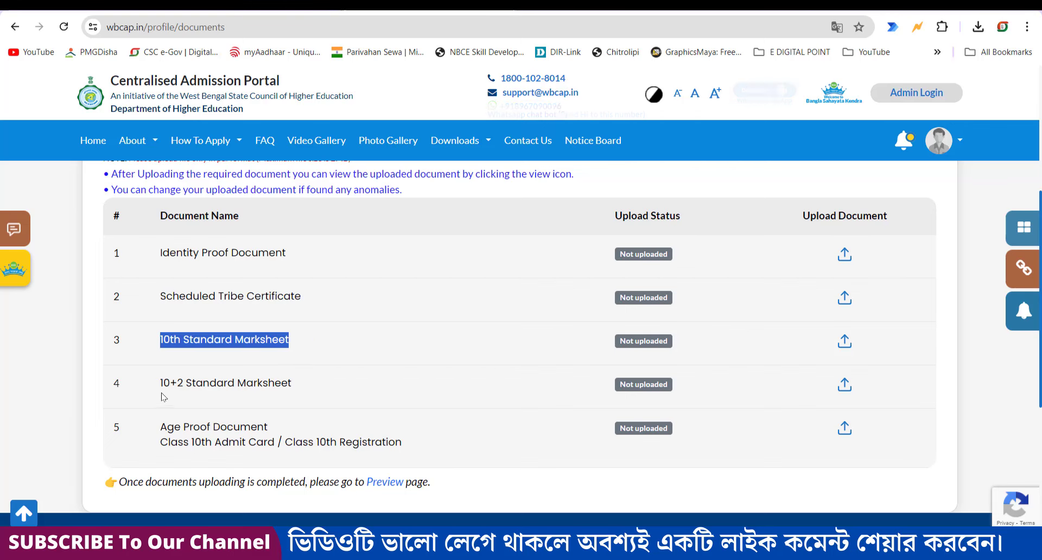
left_click_drag(155, 381, 307, 362)
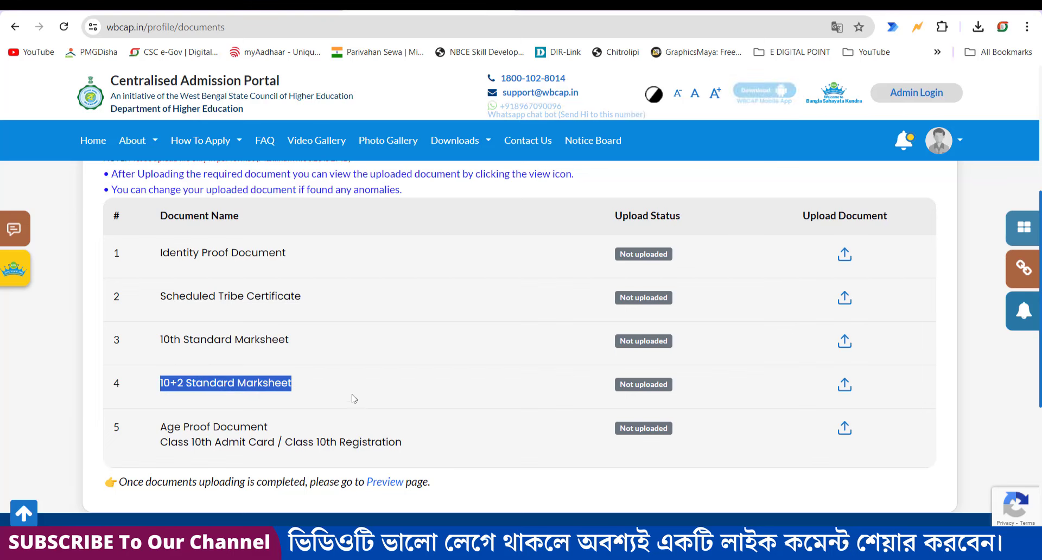
left_click_drag(161, 435, 408, 459)
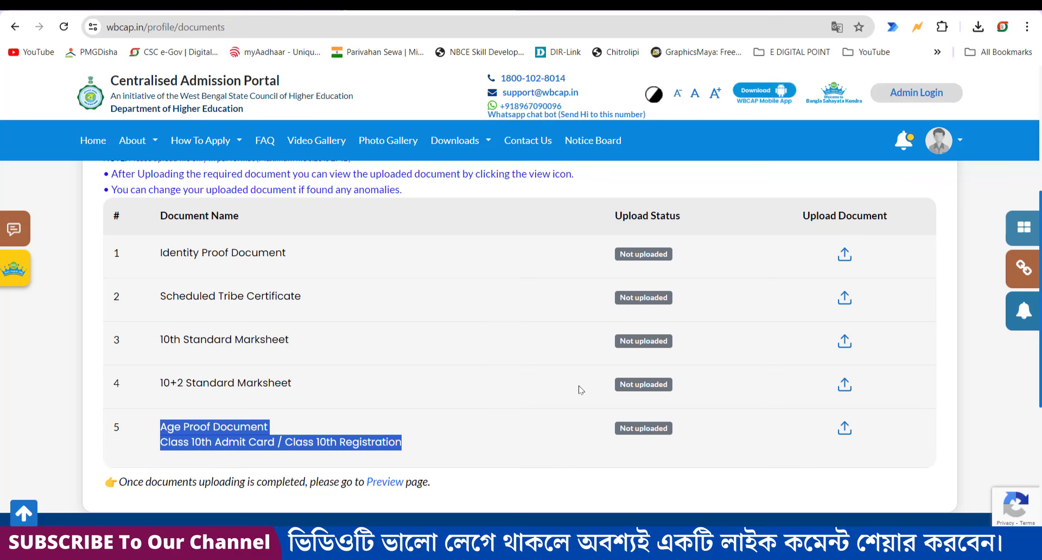
Open the application Preview and review its personal, address, results and documents details down to the declarations
scroll(584, 383, "up", 4)
scroll(591, 389, "up", 1)
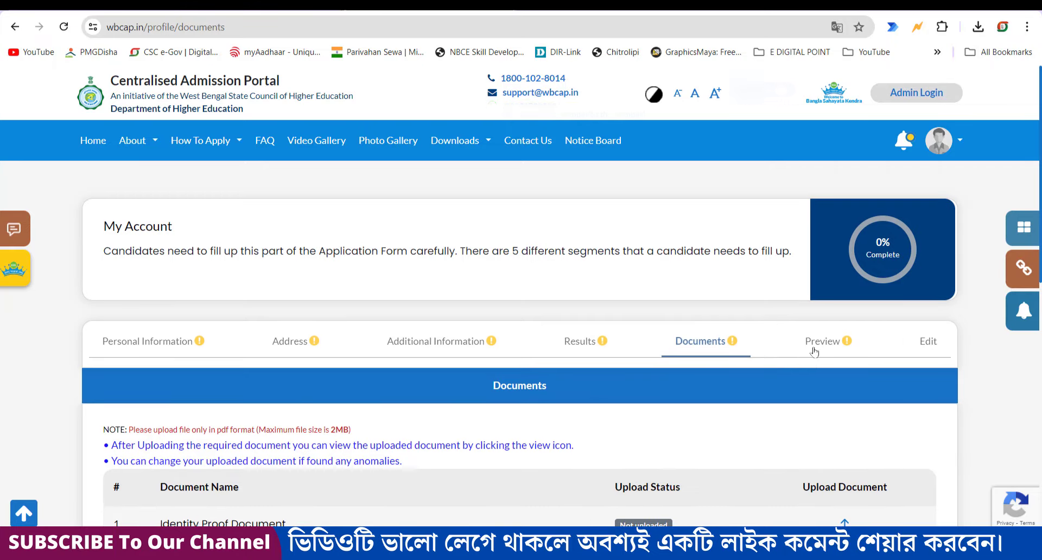
left_click(824, 343)
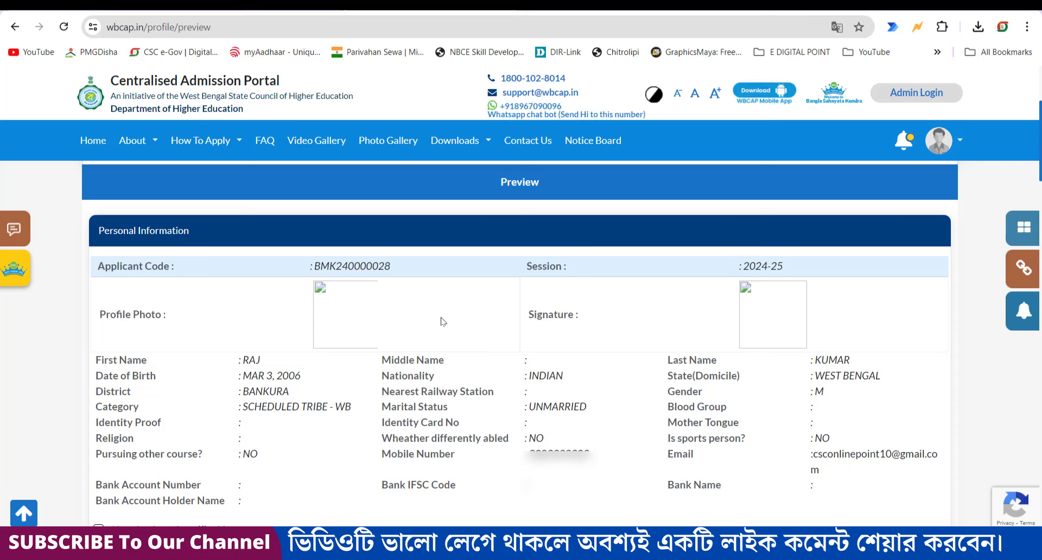
scroll(339, 333, "down", 12)
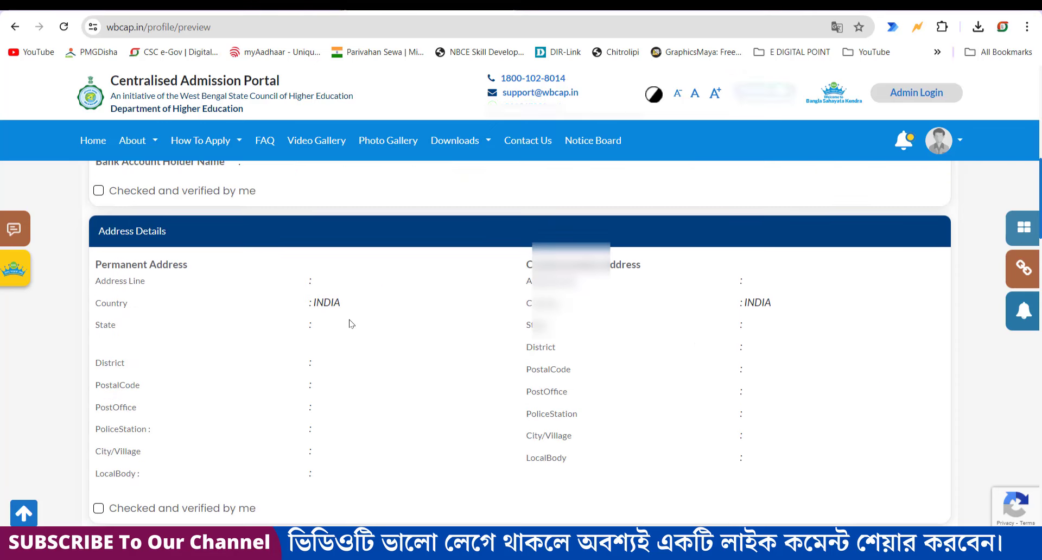
scroll(443, 309, "down", 15)
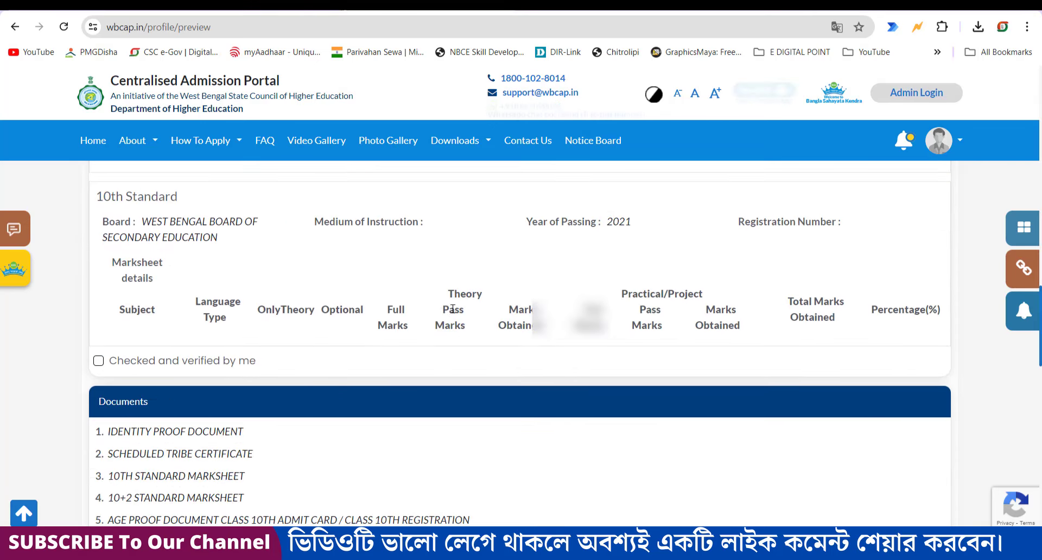
scroll(454, 314, "down", 5)
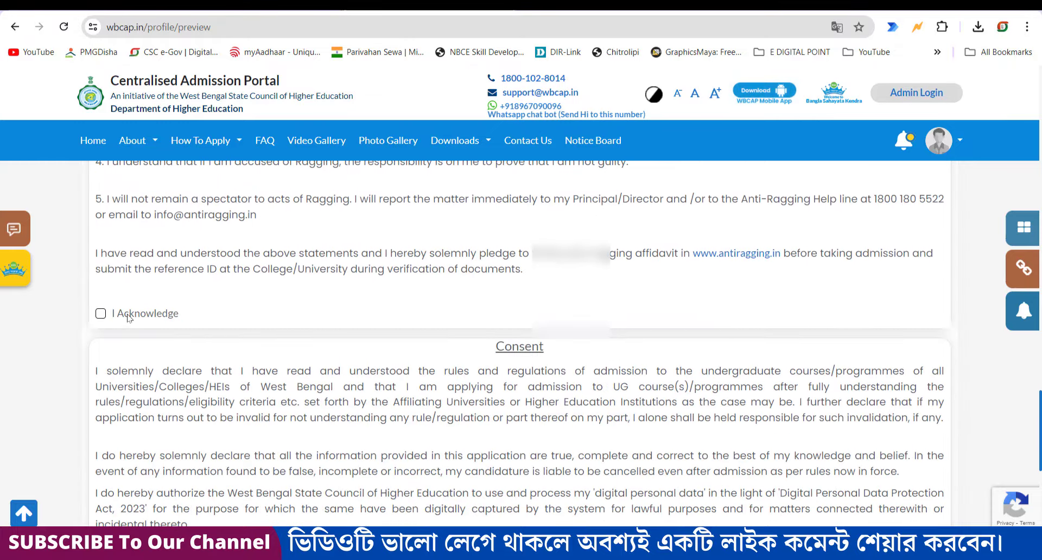
Acknowledge the anti-ragging declaration and try to acknowledge the Consent declaration
left_click(101, 313)
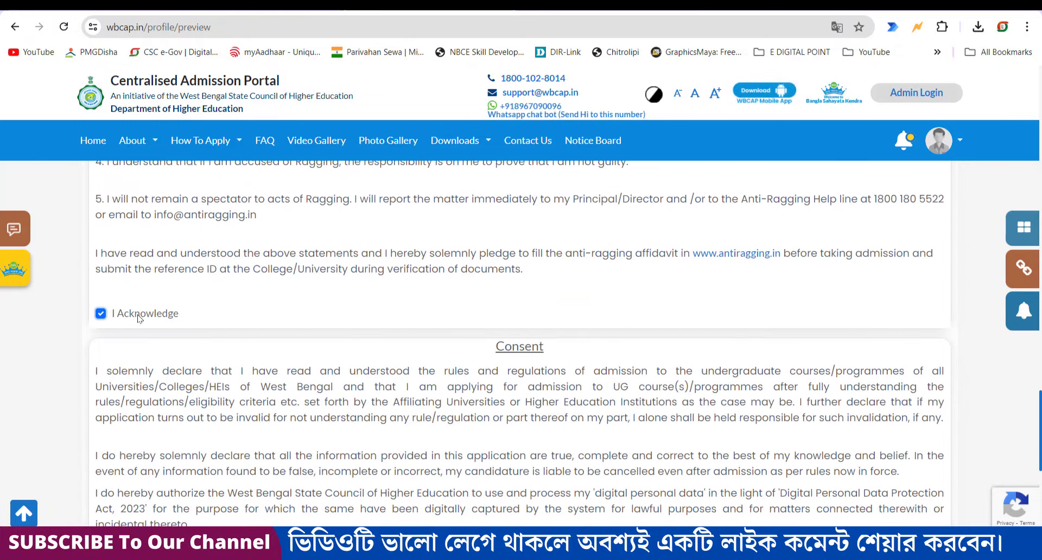
scroll(535, 305, "down", 5)
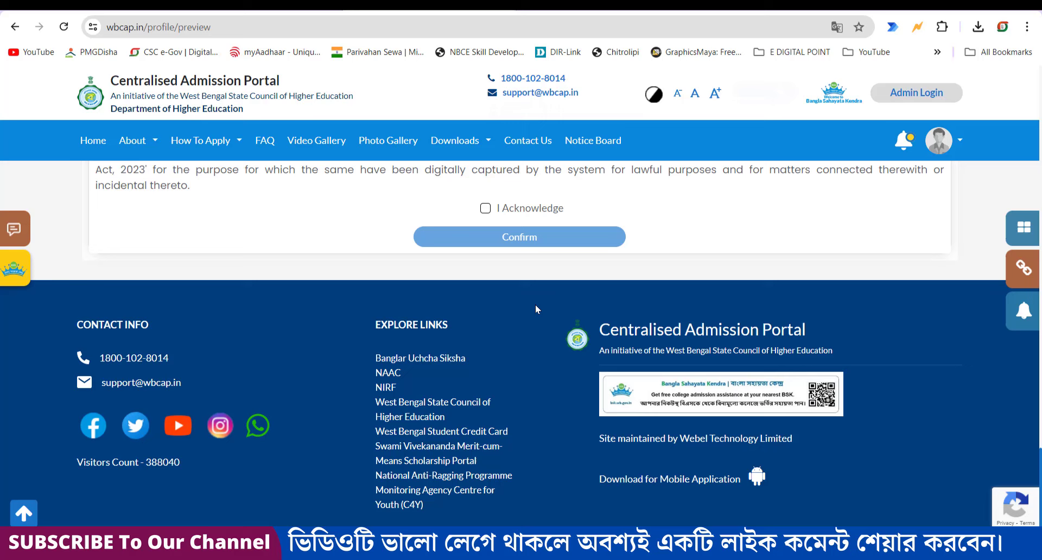
left_click(486, 211)
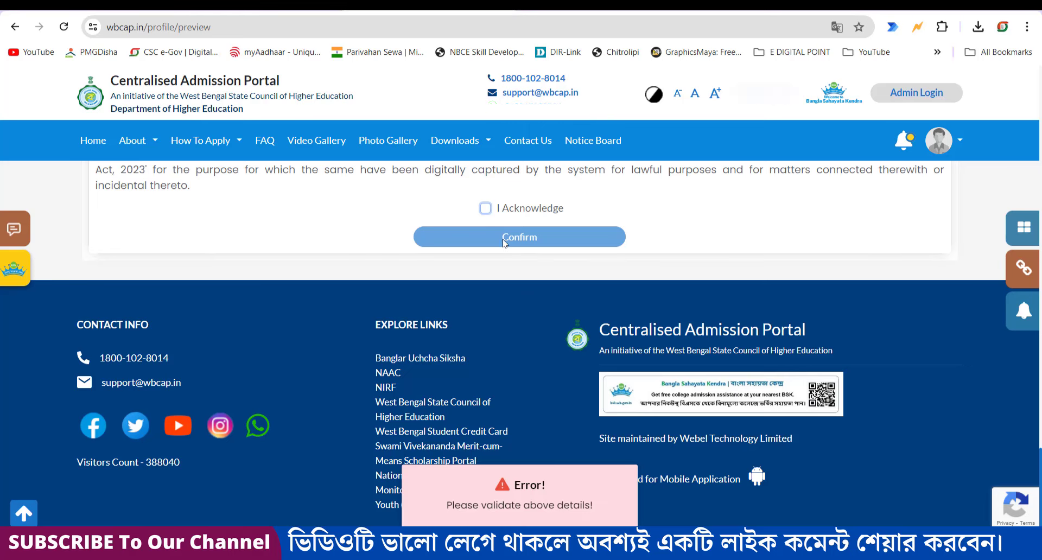
Open the profile's Edit section, review the Change Email, Change Password and Edit Profile options, and return to the portal's home page
scroll(591, 308, "up", 10)
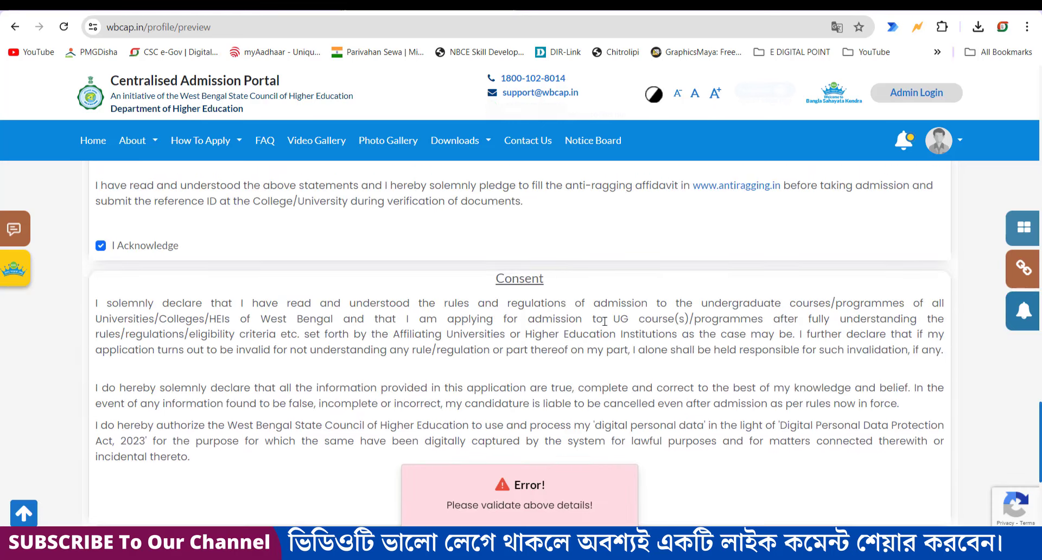
scroll(685, 356, "up", 15)
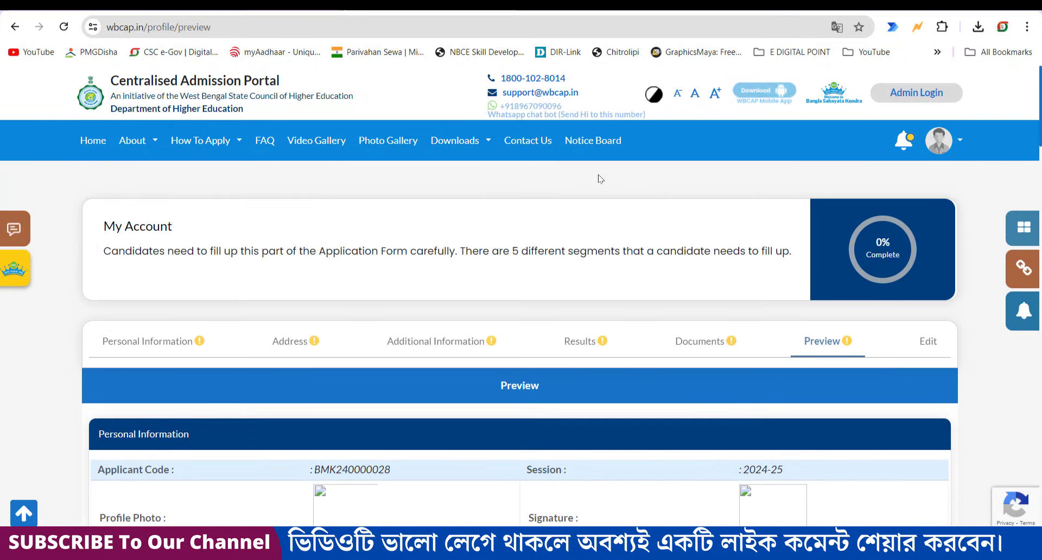
left_click(934, 348)
left_click(910, 338)
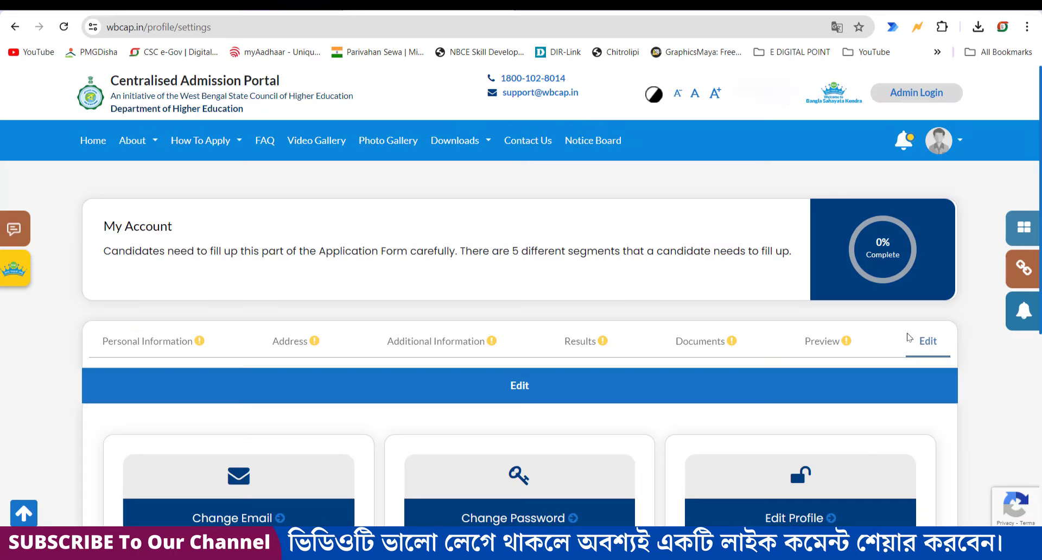
scroll(910, 338, "down", 3)
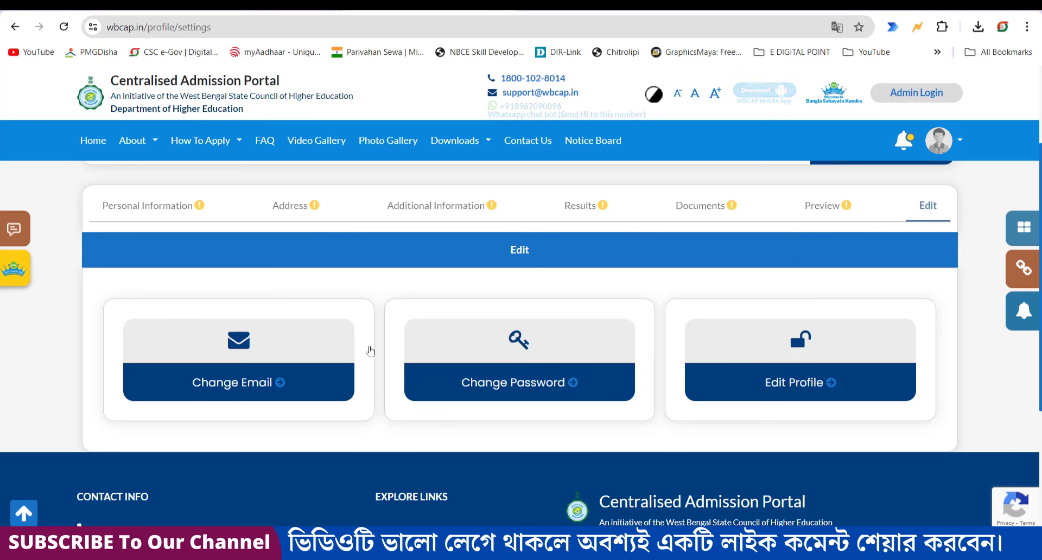
scroll(446, 398, "up", 3)
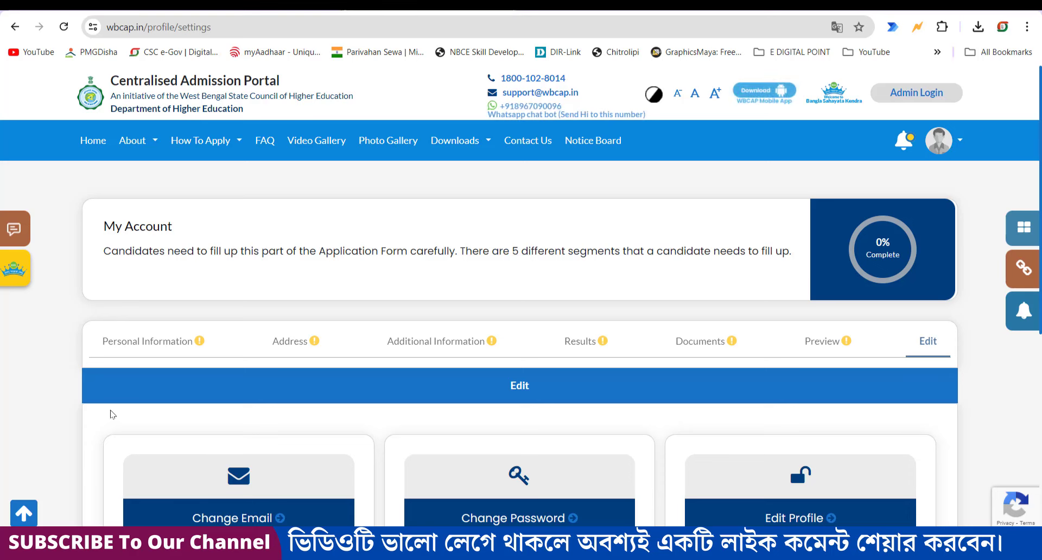
left_click(105, 144)
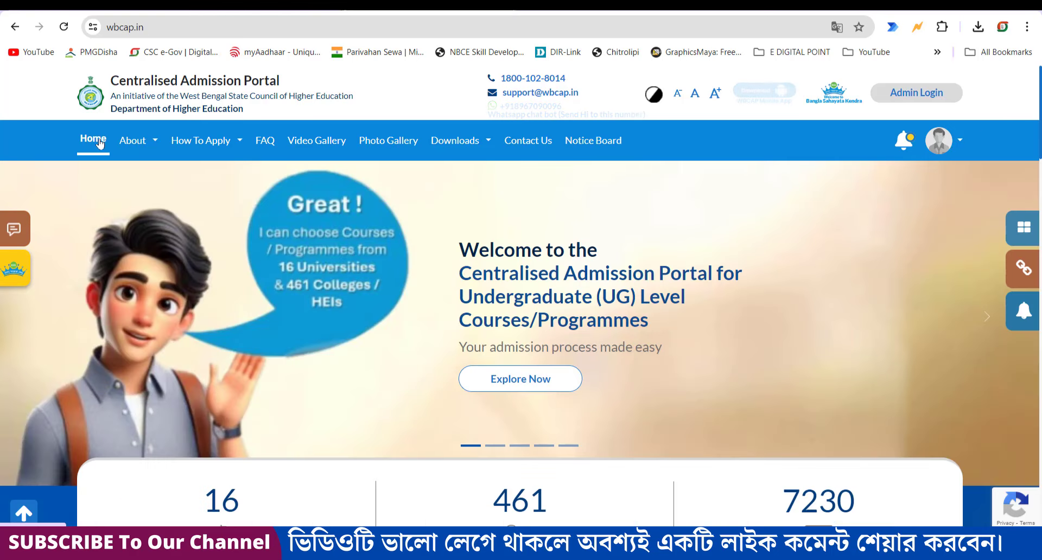